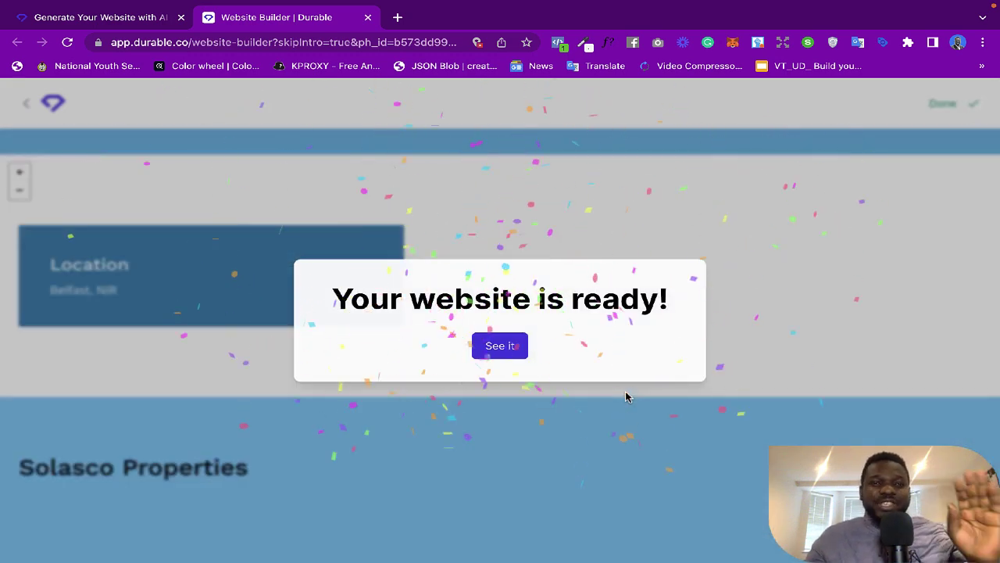
Reveal the Solasco Properties site and scroll through its Belfast Real Estate Boom hero
click(501, 349)
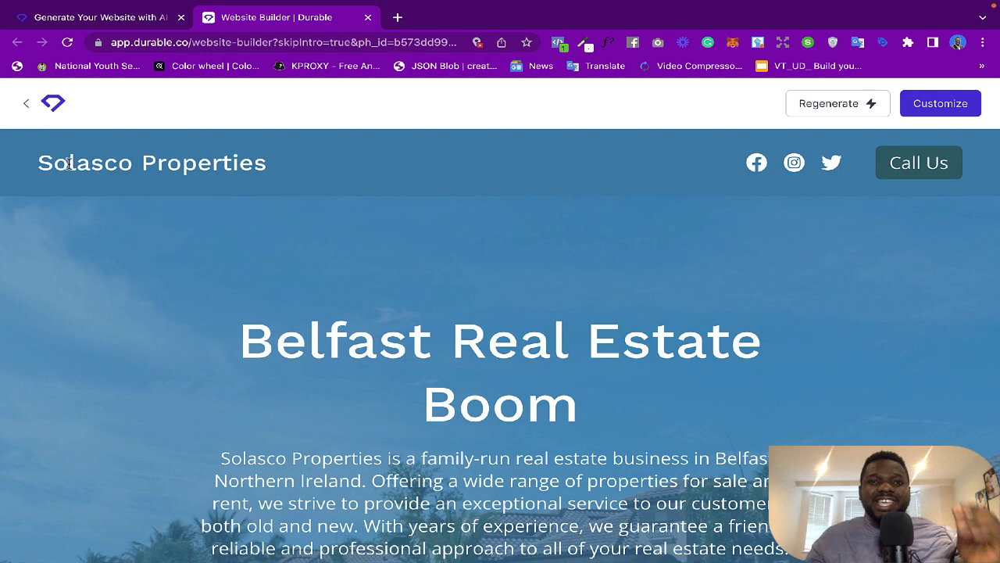
scroll(507, 417, down, 2)
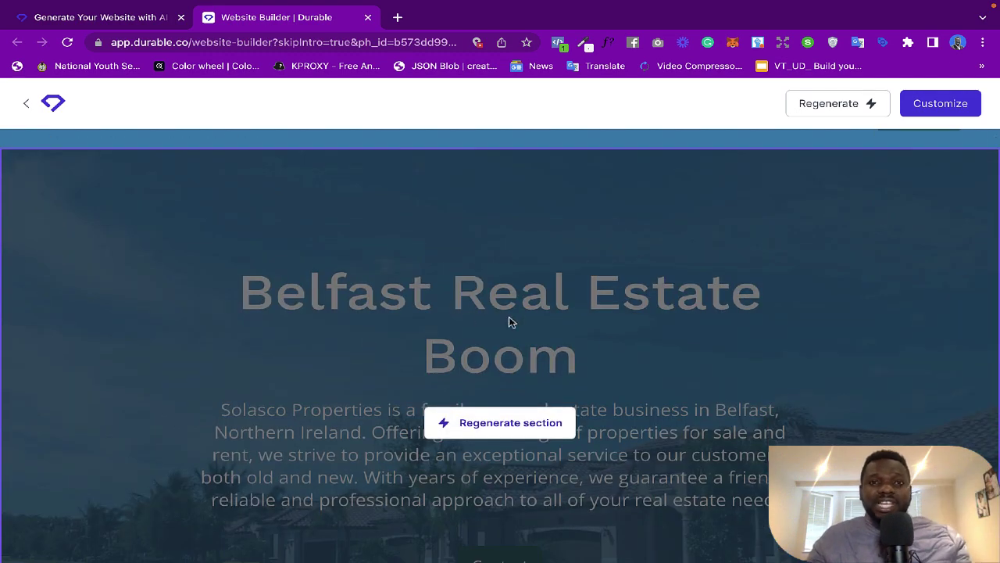
scroll(714, 286, down, 1)
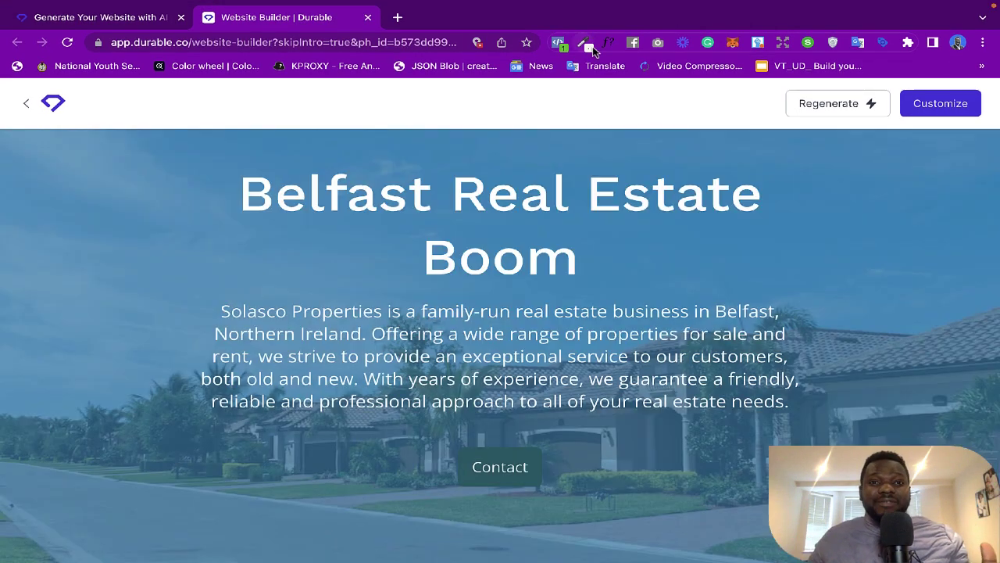
mouse_move(514, 232)
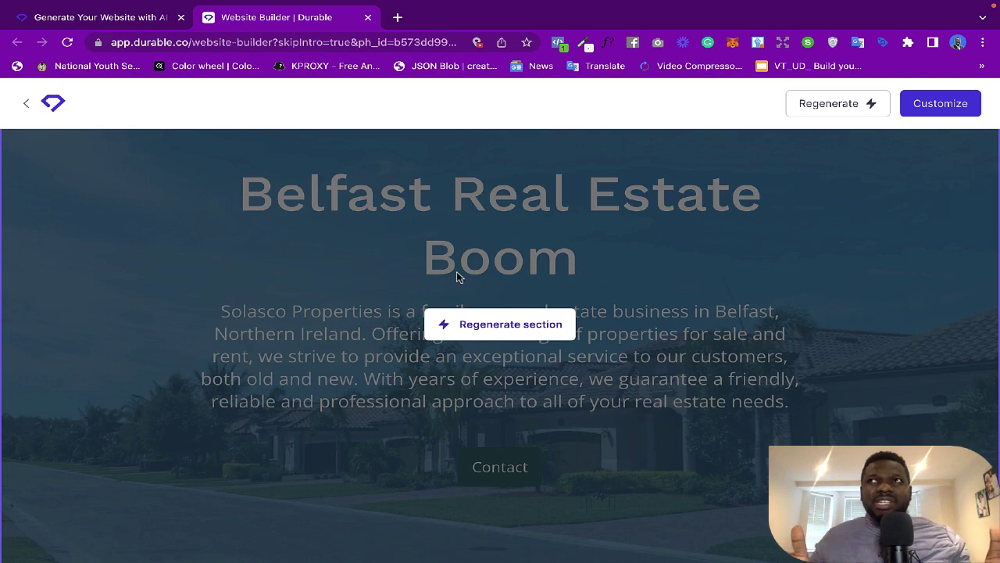
scroll(716, 311, down, 1)
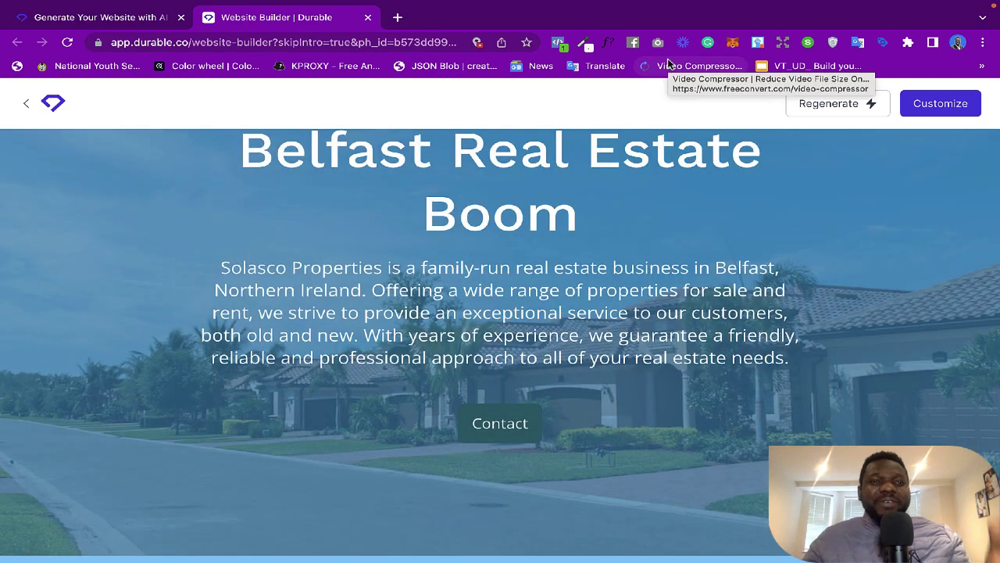
mouse_move(491, 312)
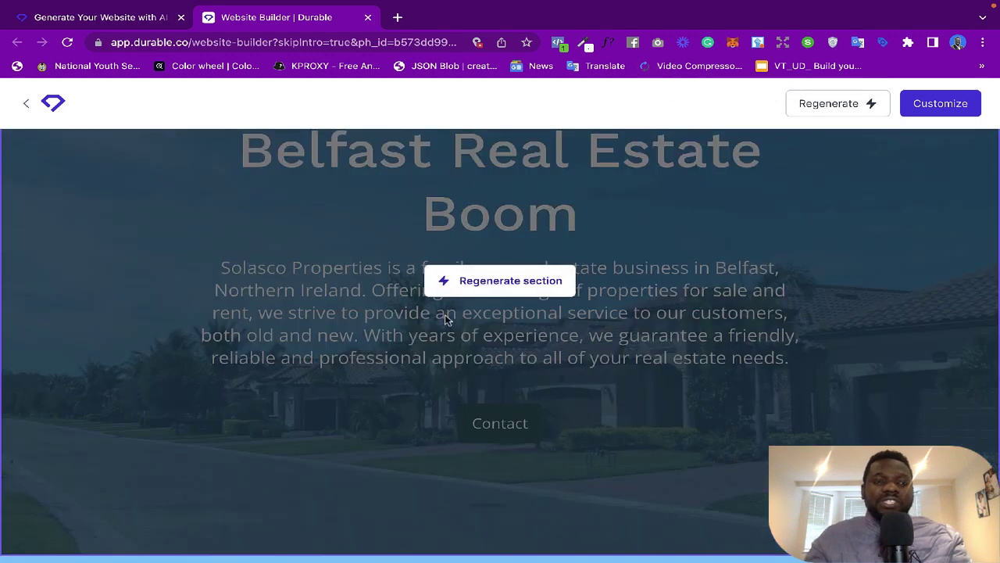
scroll(627, 346, down, 5)
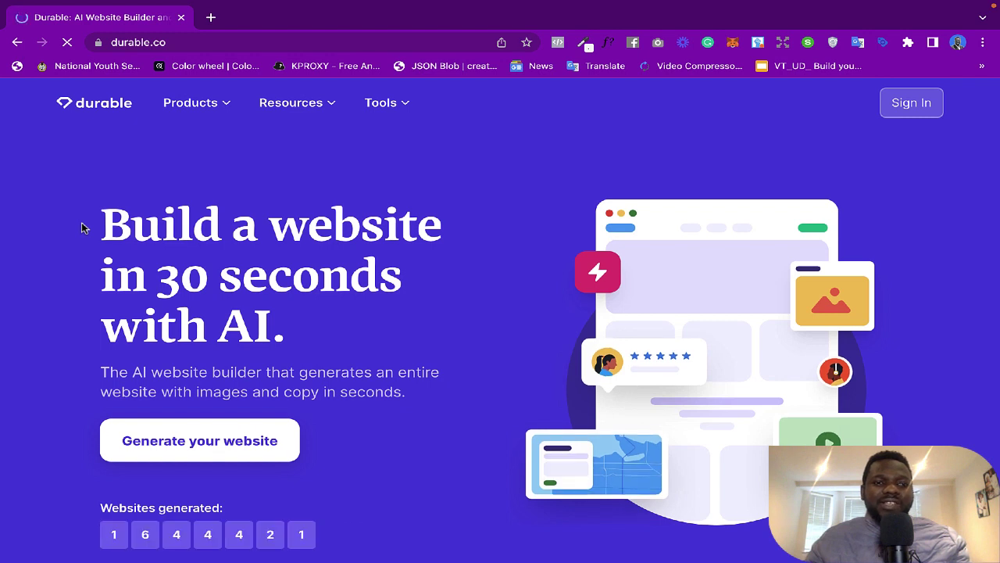
scroll(209, 277, down, 1)
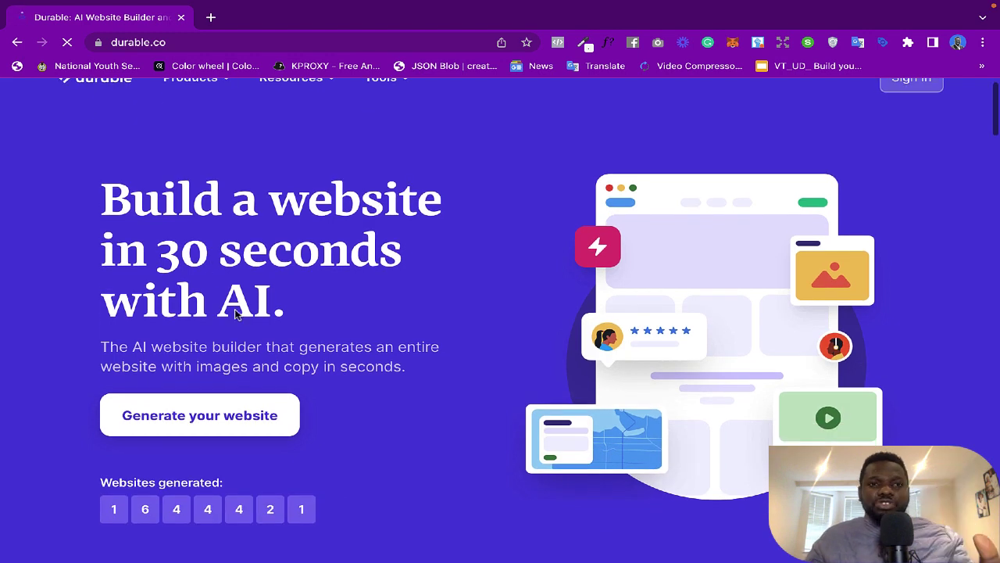
scroll(288, 341, down, 5)
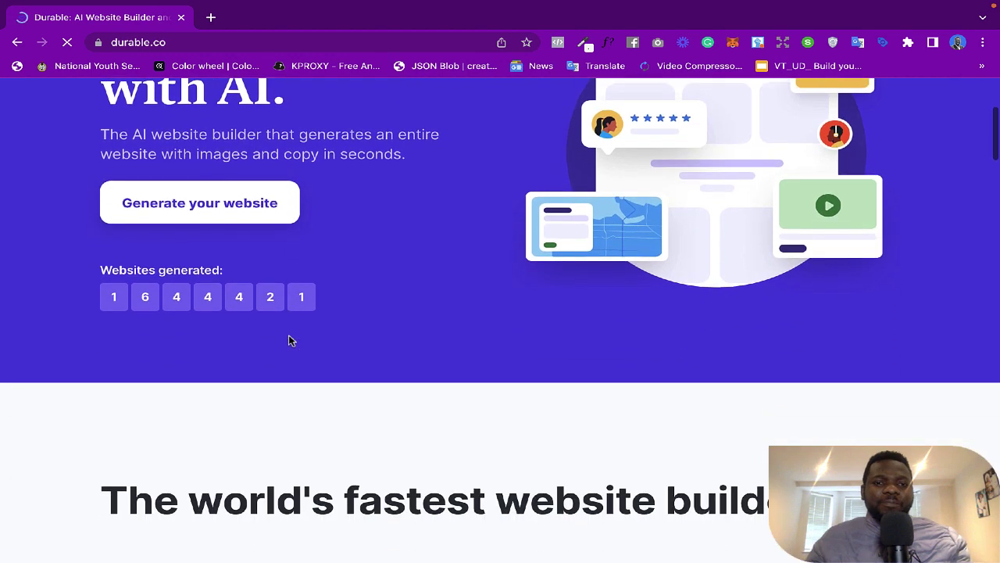
scroll(288, 340, down, 1)
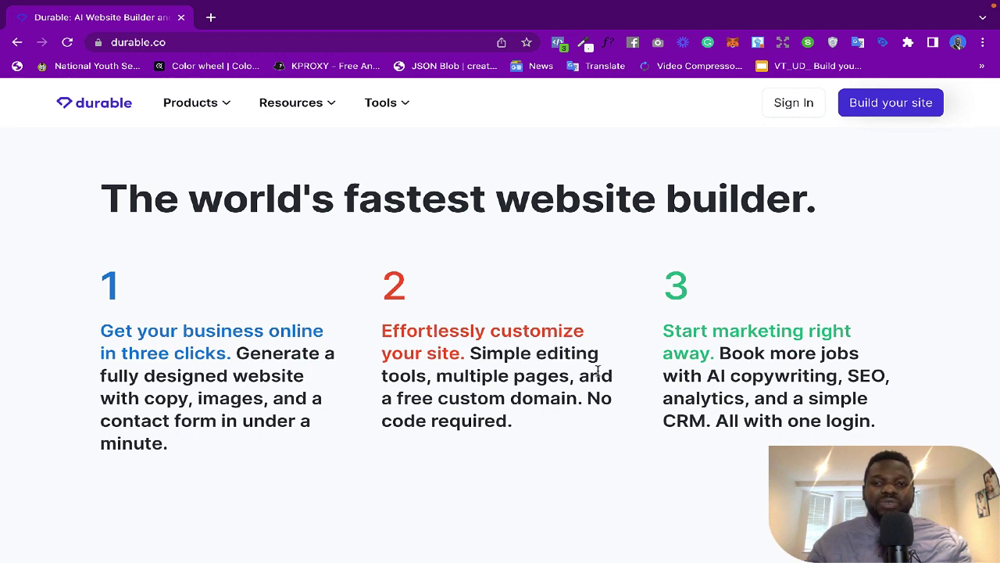
scroll(598, 371, down, 10)
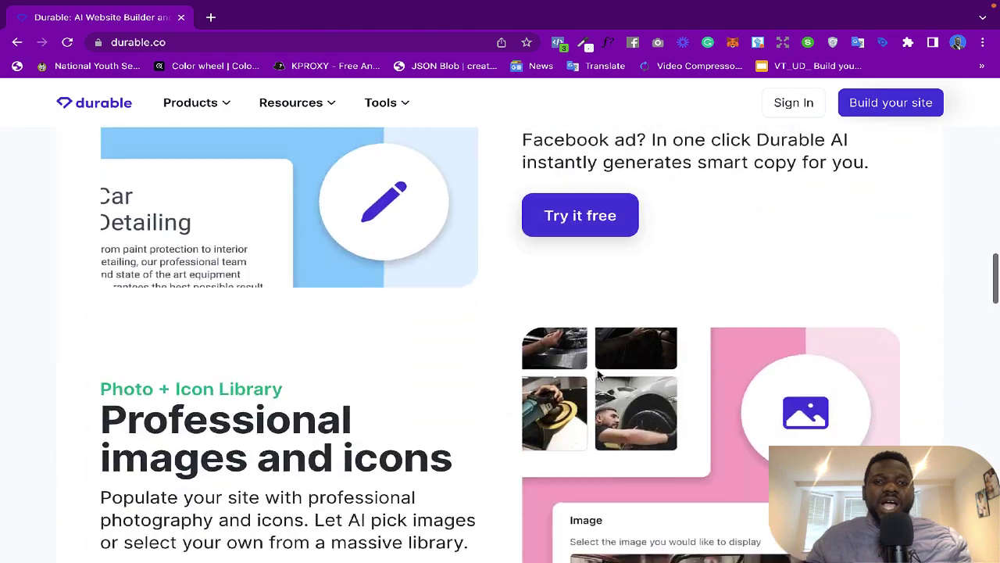
scroll(597, 373, down, 5)
scroll(599, 379, up, 20)
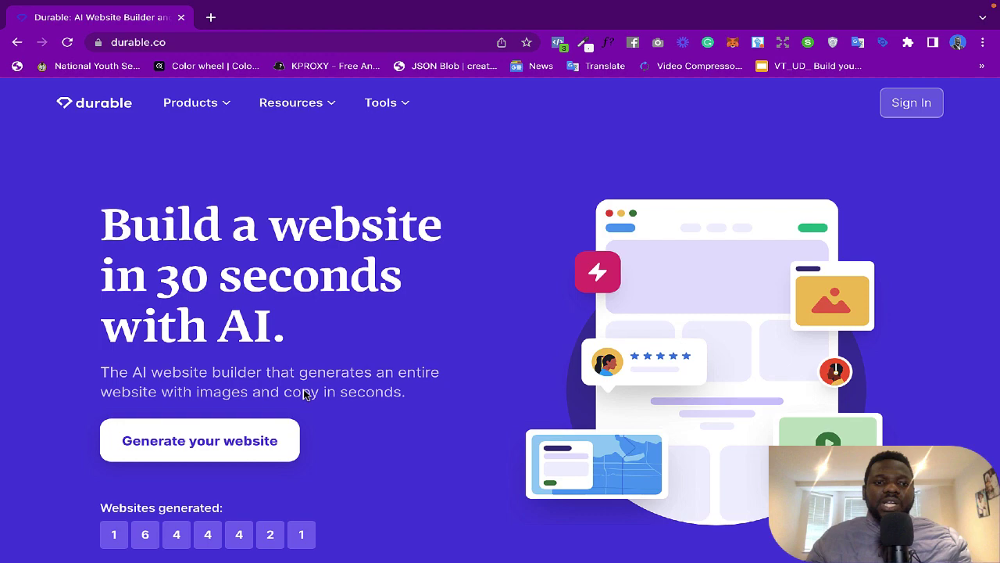
scroll(616, 182, down, 1)
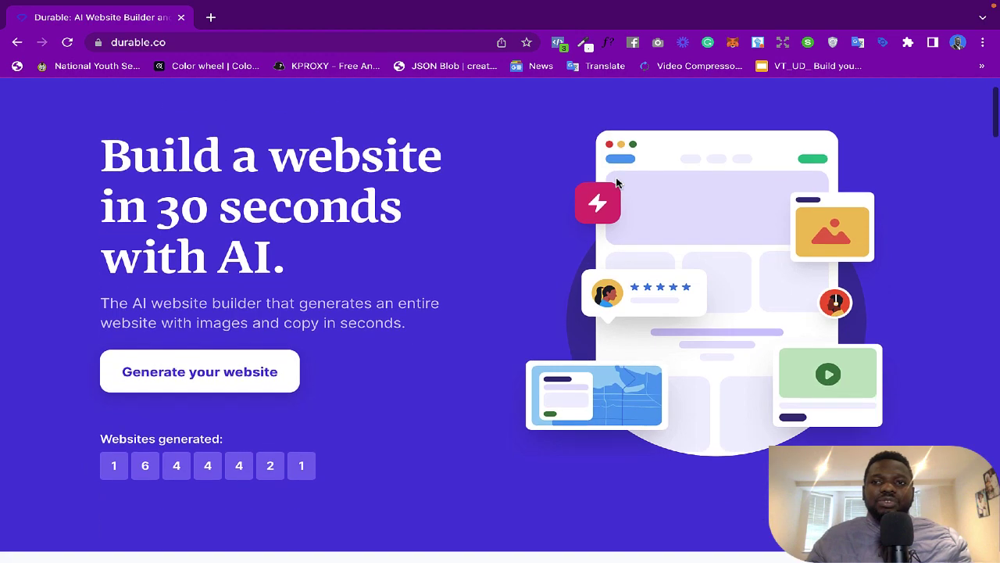
scroll(726, 319, down, 8)
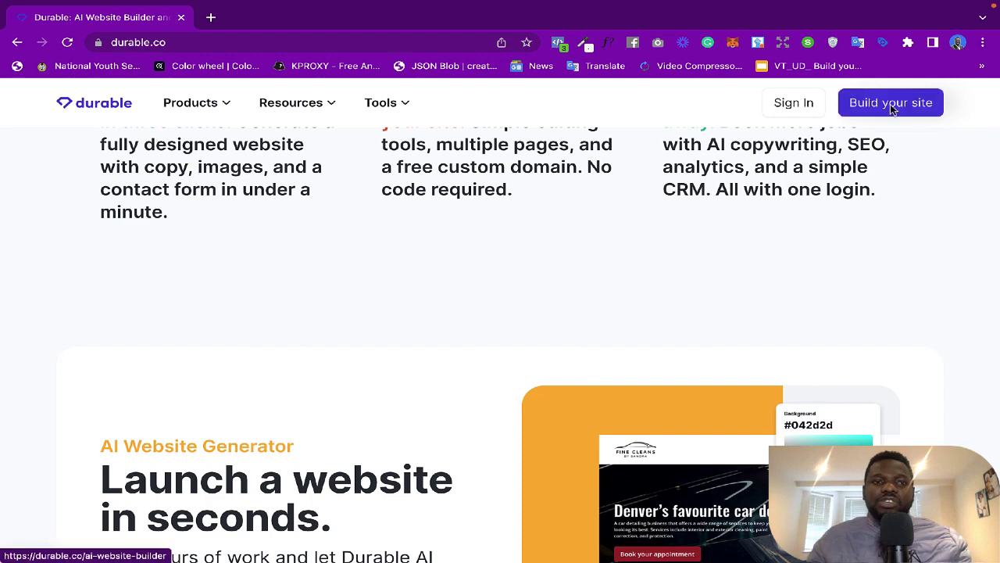
scroll(568, 295, up, 2)
scroll(568, 295, up, 10)
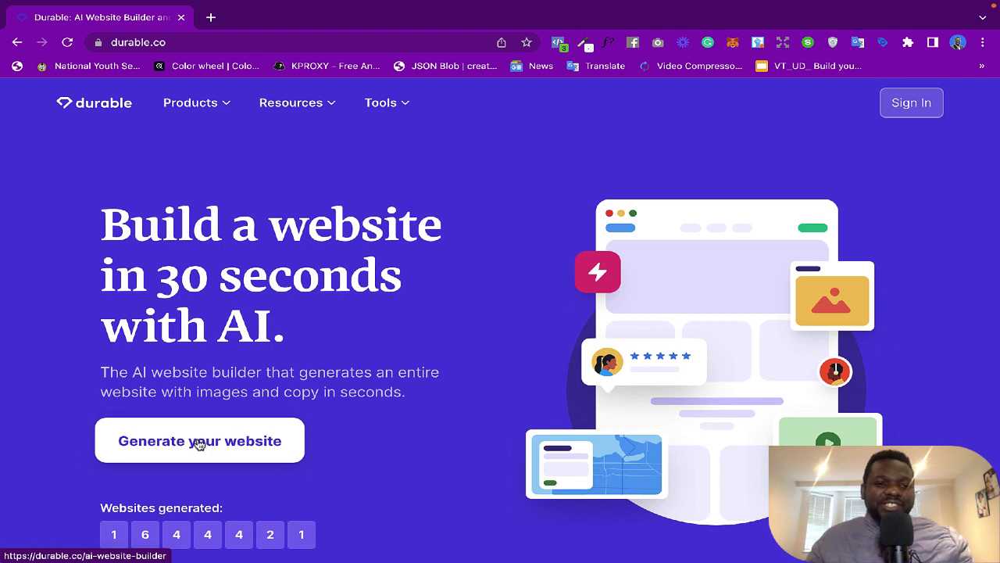
Launch the AI website builder in a new tab from 'Generate your website' and 'Get started'
click(200, 442)
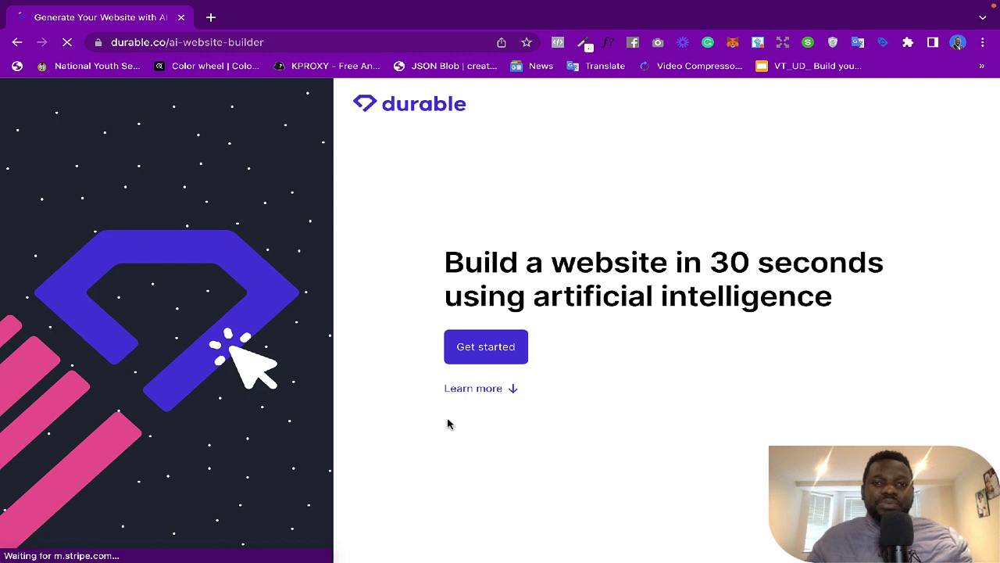
drag(445, 263, 839, 298)
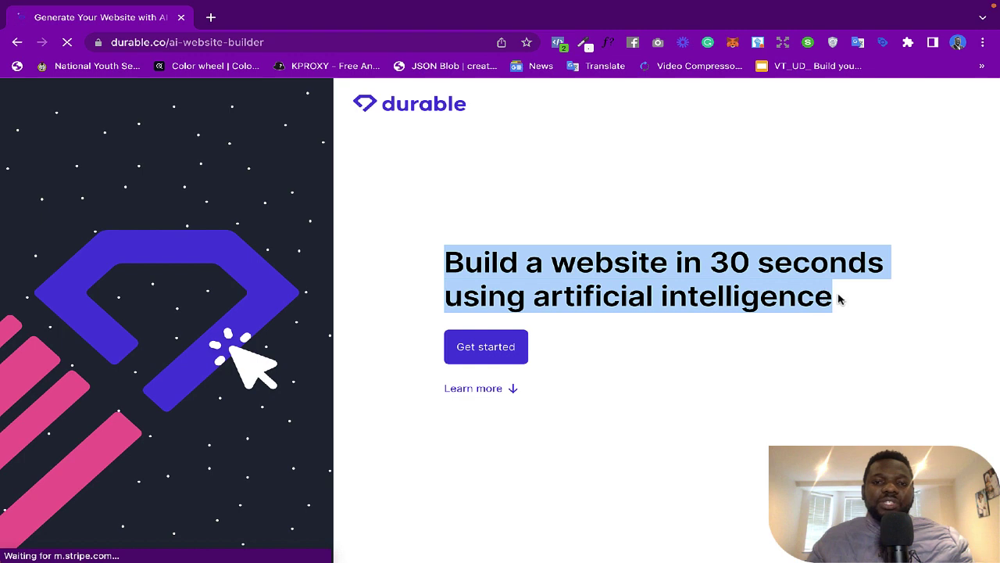
click(840, 299)
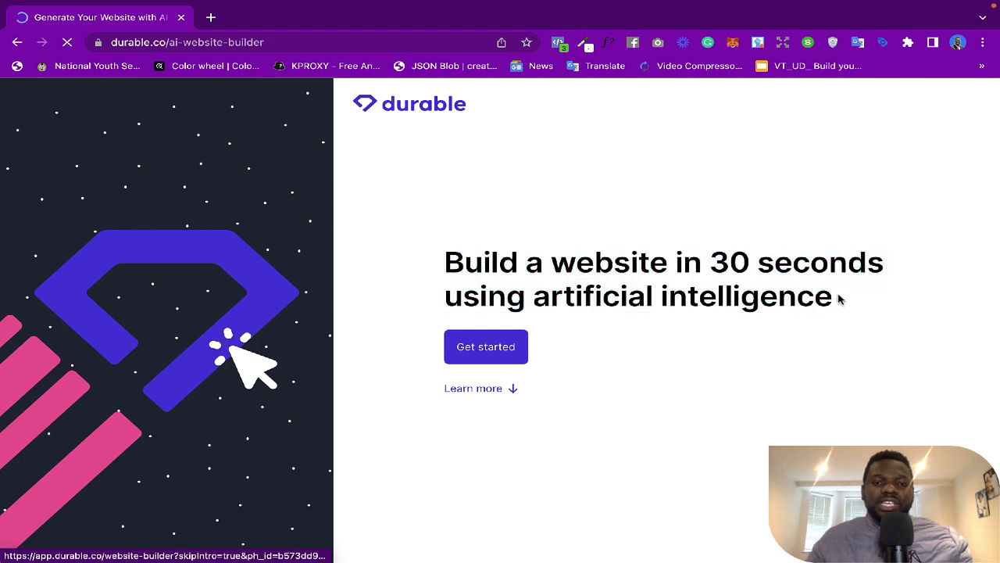
click(838, 299)
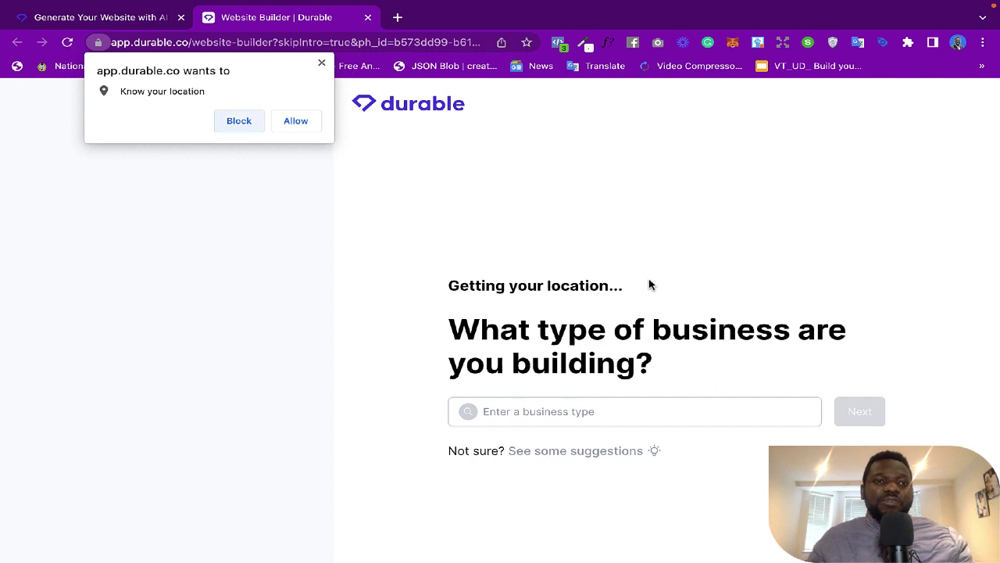
Decline location sharing and scroll through the business-type suggestions list
click(239, 124)
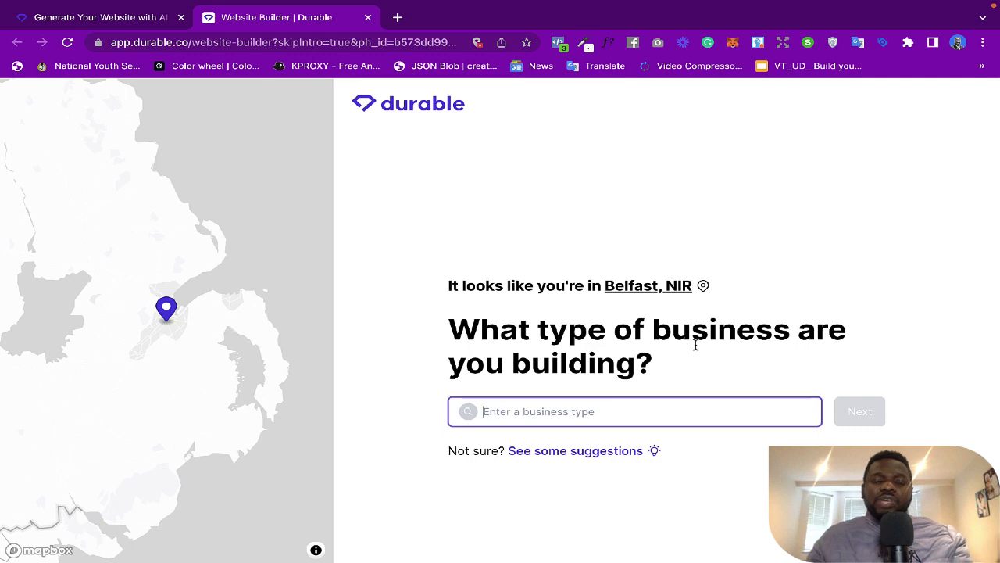
click(504, 413)
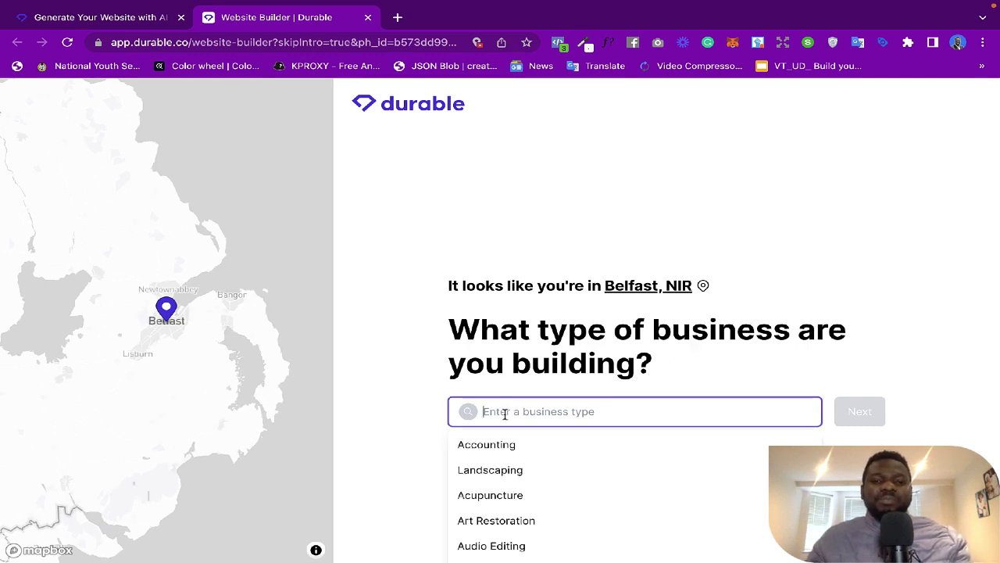
scroll(505, 416, down, 1)
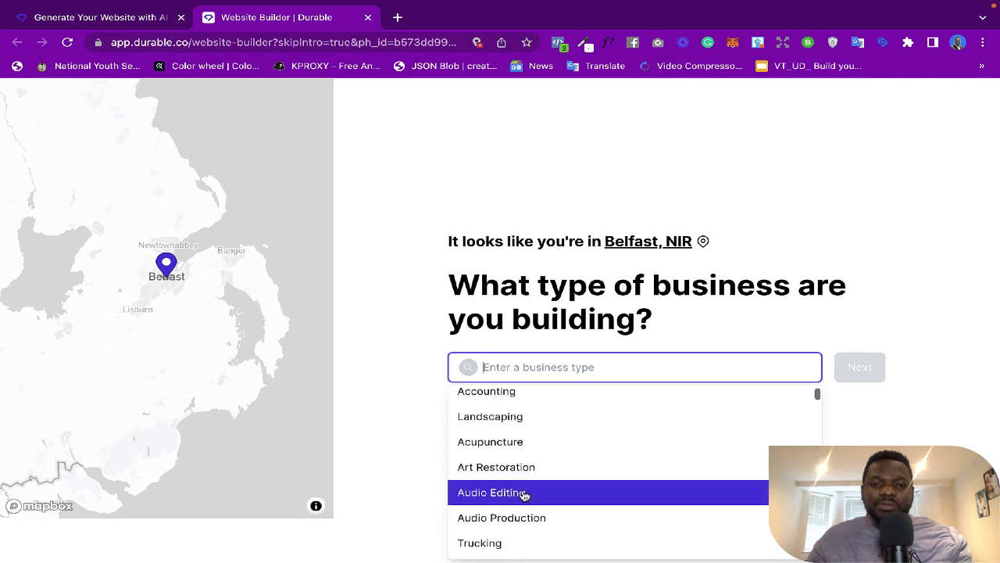
scroll(525, 496, down, 3)
scroll(524, 496, down, 4)
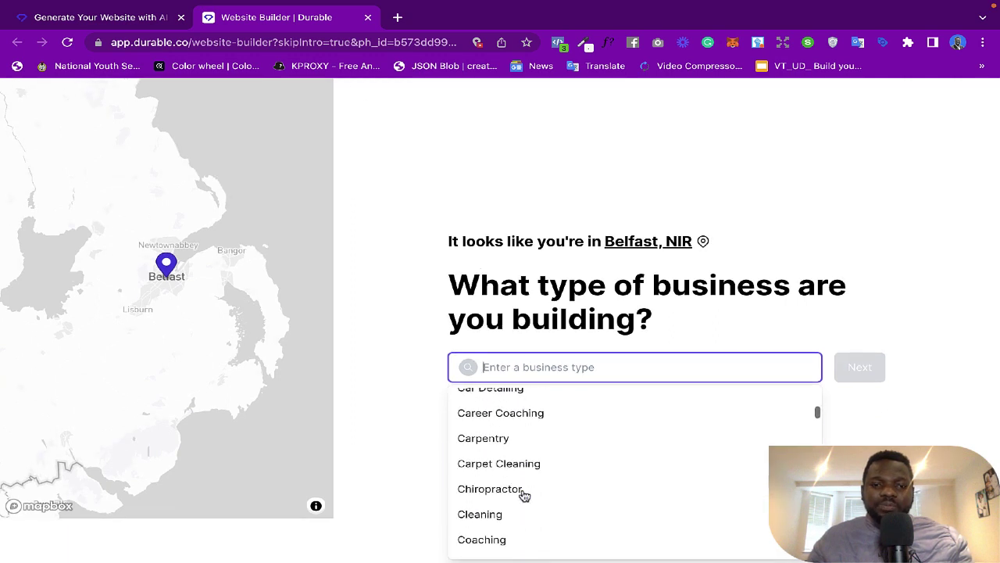
scroll(524, 495, down, 1)
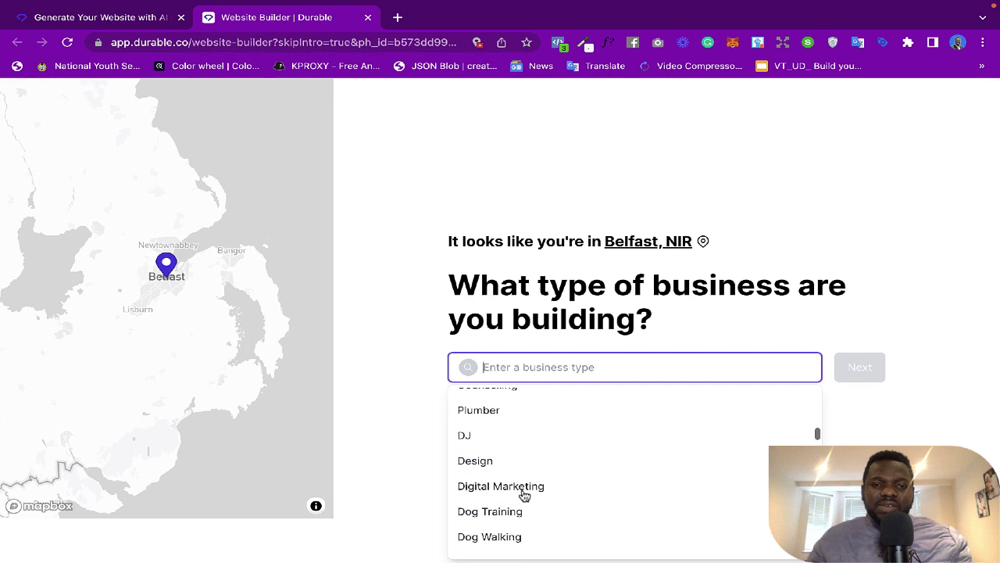
scroll(524, 495, down, 1)
scroll(524, 496, down, 1)
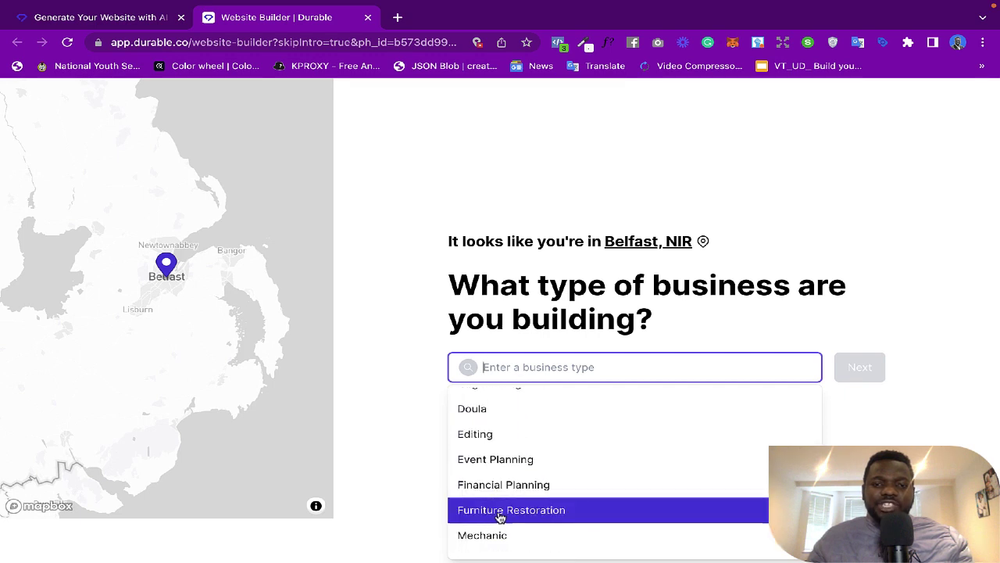
scroll(509, 513, down, 2)
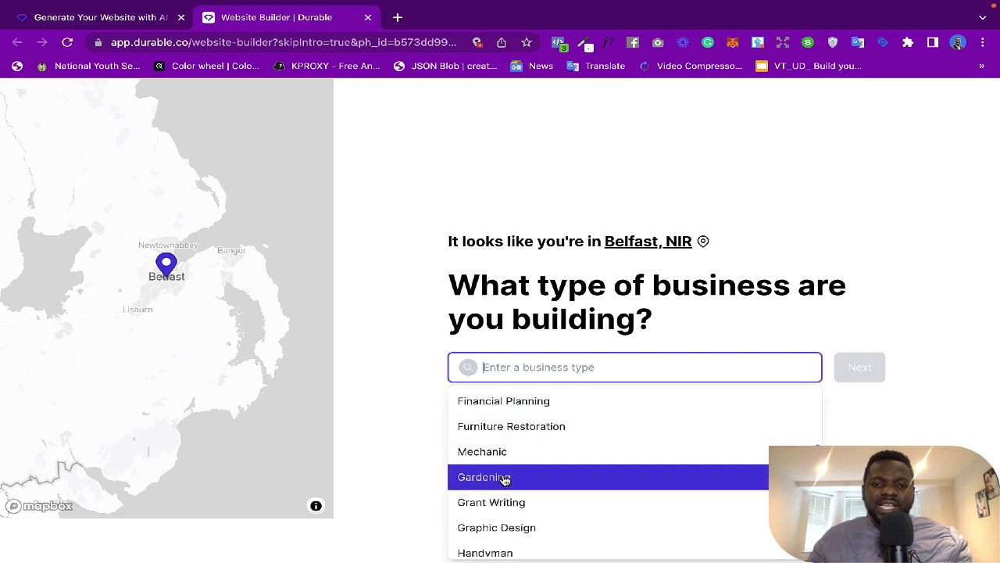
scroll(506, 480, down, 2)
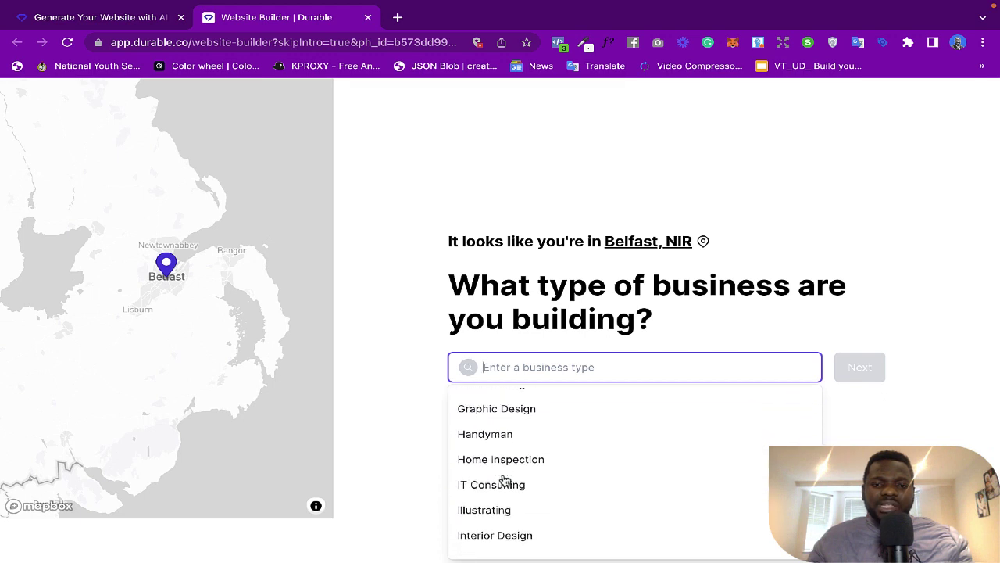
scroll(505, 479, down, 5)
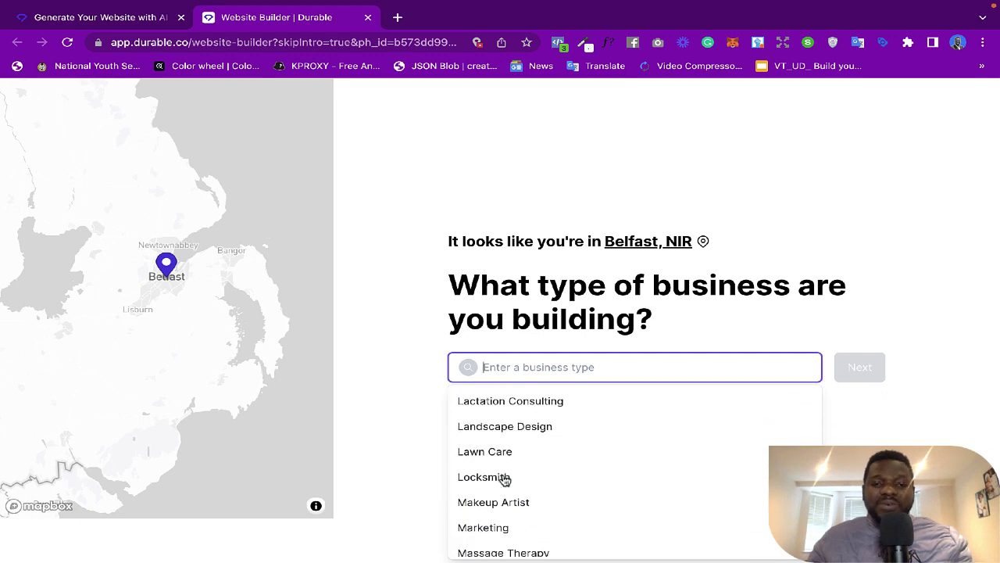
scroll(505, 479, down, 3)
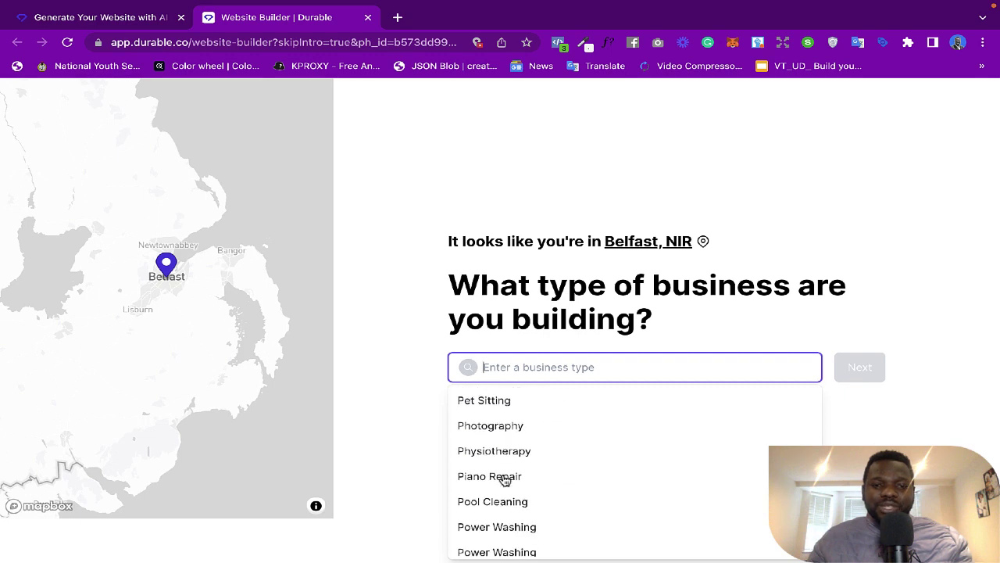
scroll(505, 480, down, 6)
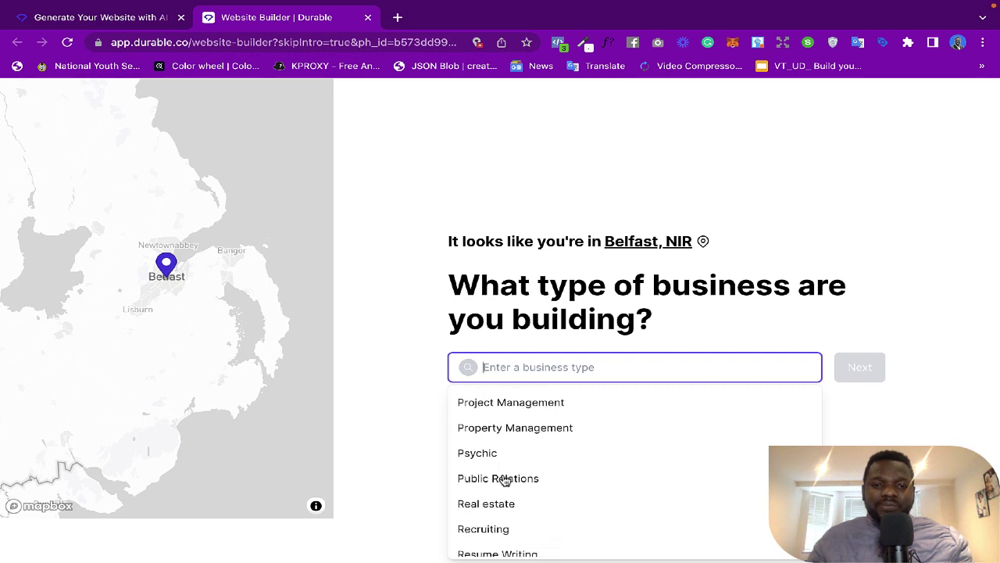
scroll(505, 480, down, 1)
Choose 'Real estate' as the business type and close the suggestions
scroll(505, 480, up, 1)
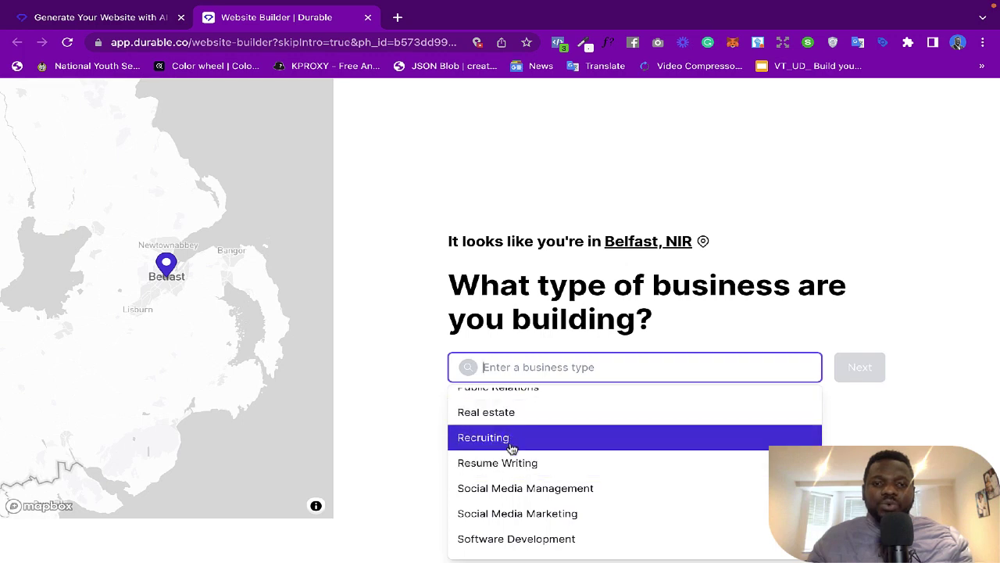
click(500, 420)
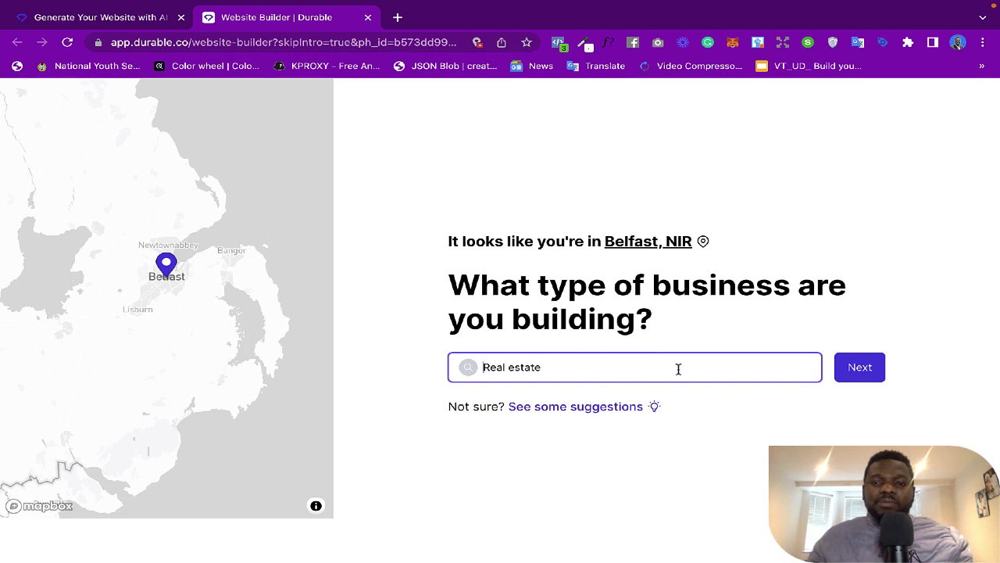
click(535, 364)
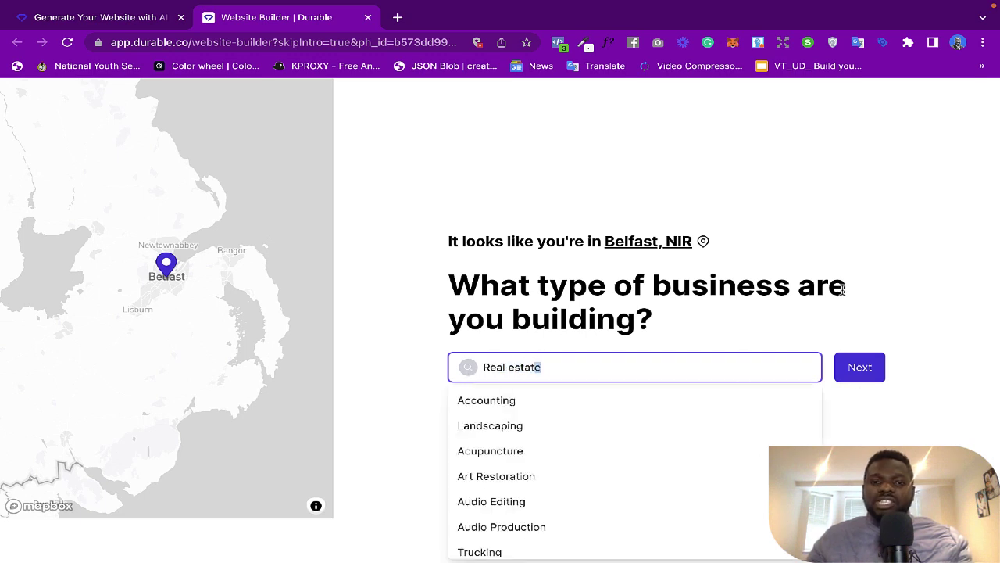
click(895, 305)
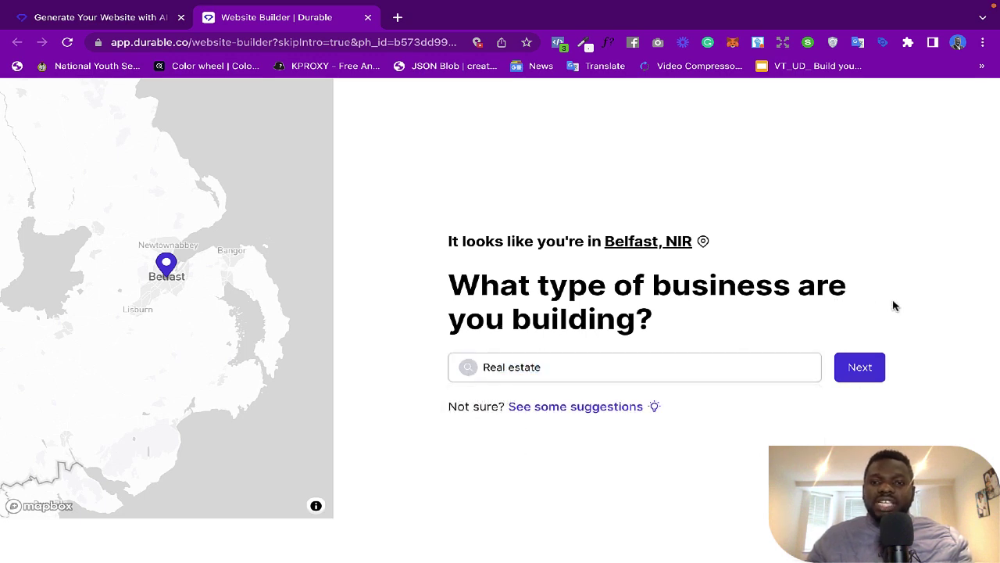
click(867, 367)
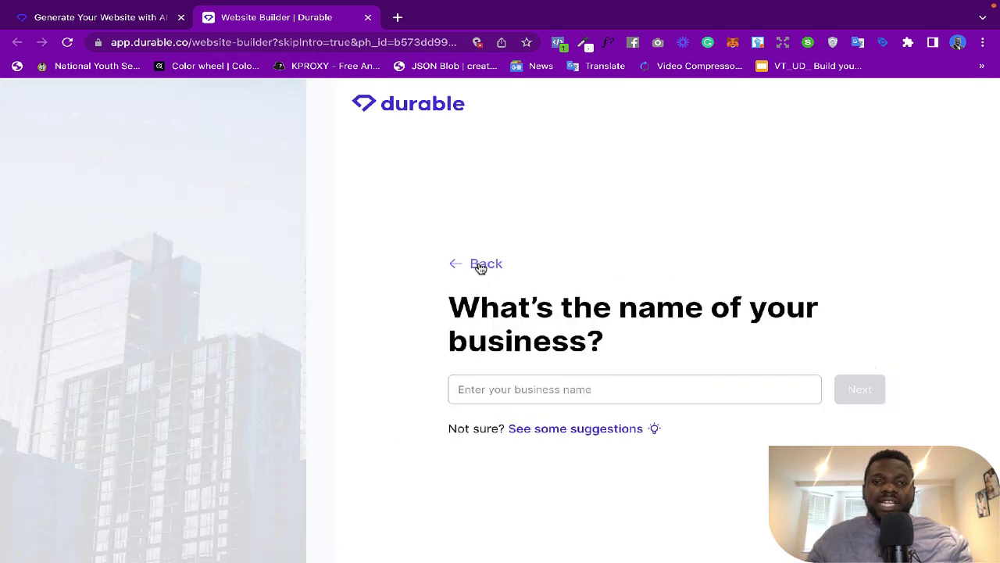
click(475, 264)
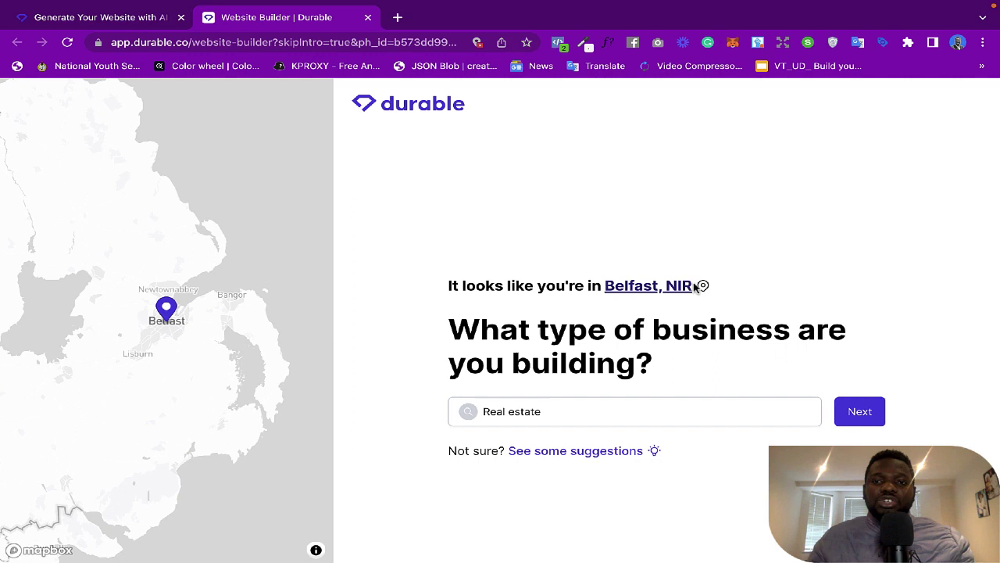
Review the Belfast, NIR location, leave it unchanged, and continue to the business name
click(636, 290)
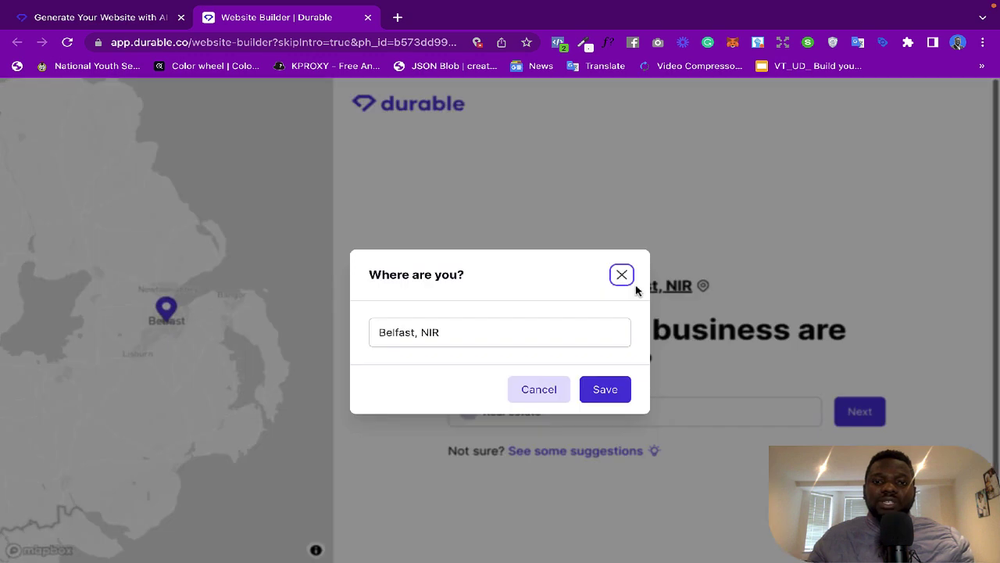
click(446, 331)
drag(443, 333, 351, 337)
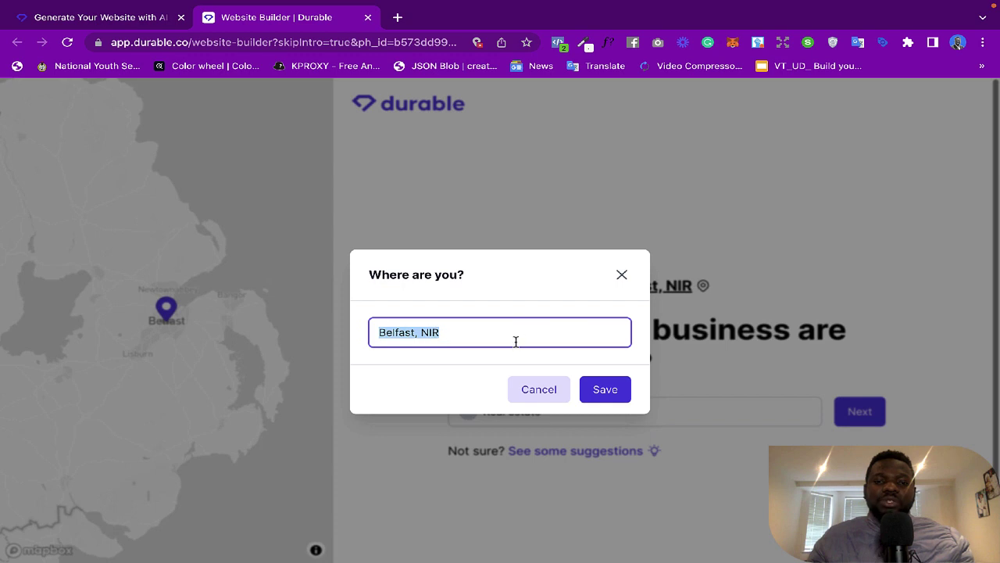
click(531, 389)
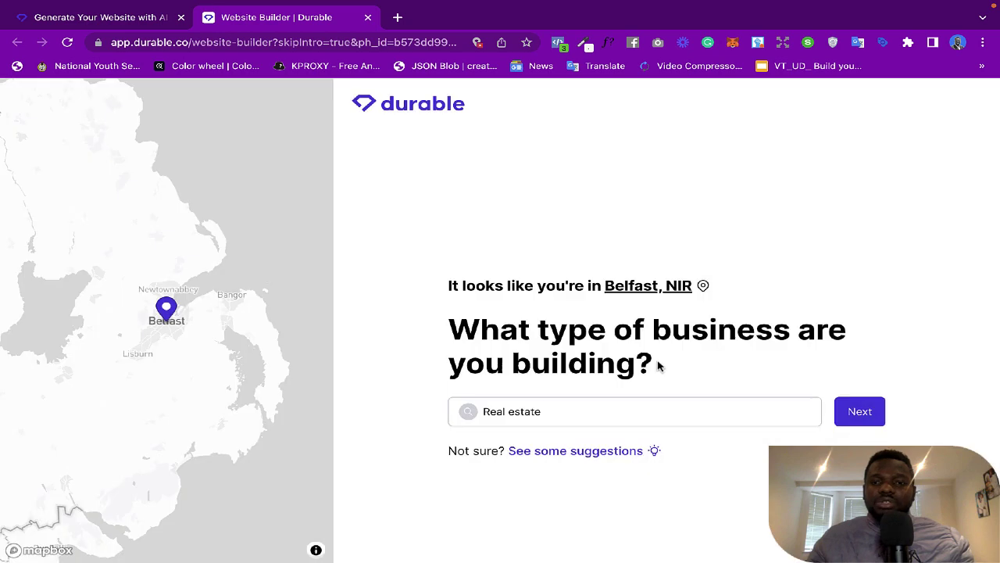
click(862, 414)
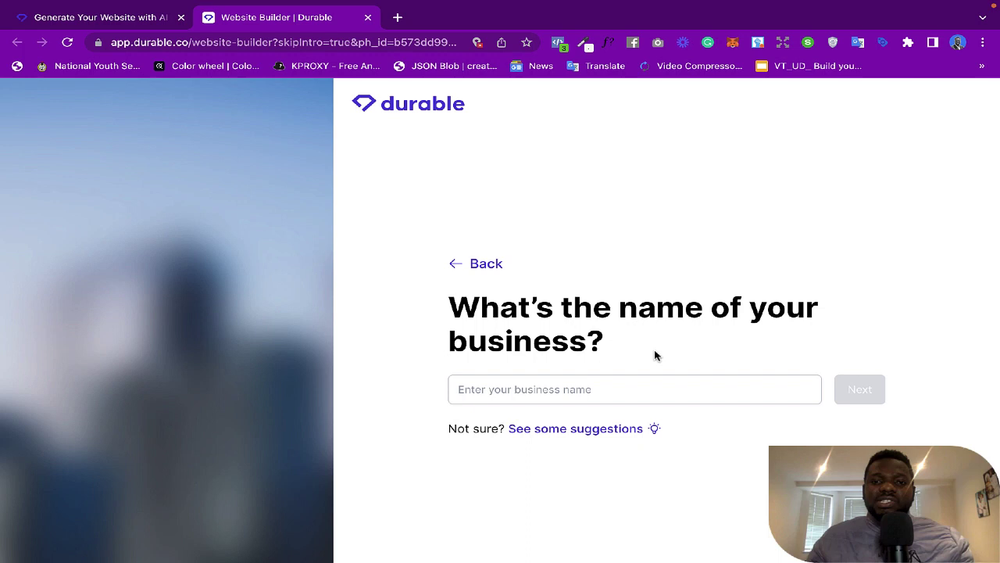
Enter the business name, correcting the 'Prosperties' typo to 'Properties', and submit it
click(518, 387)
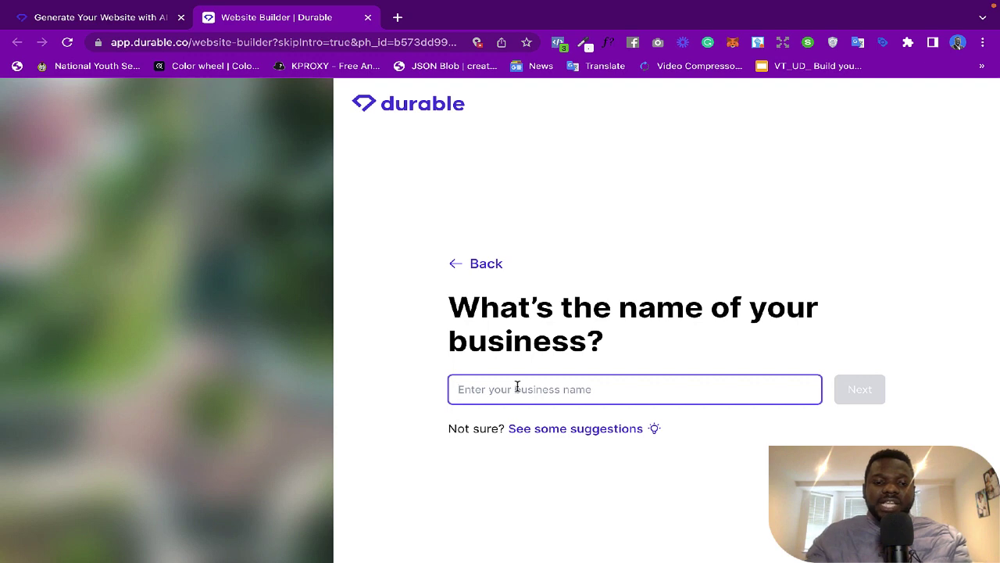
text(Solasco R)
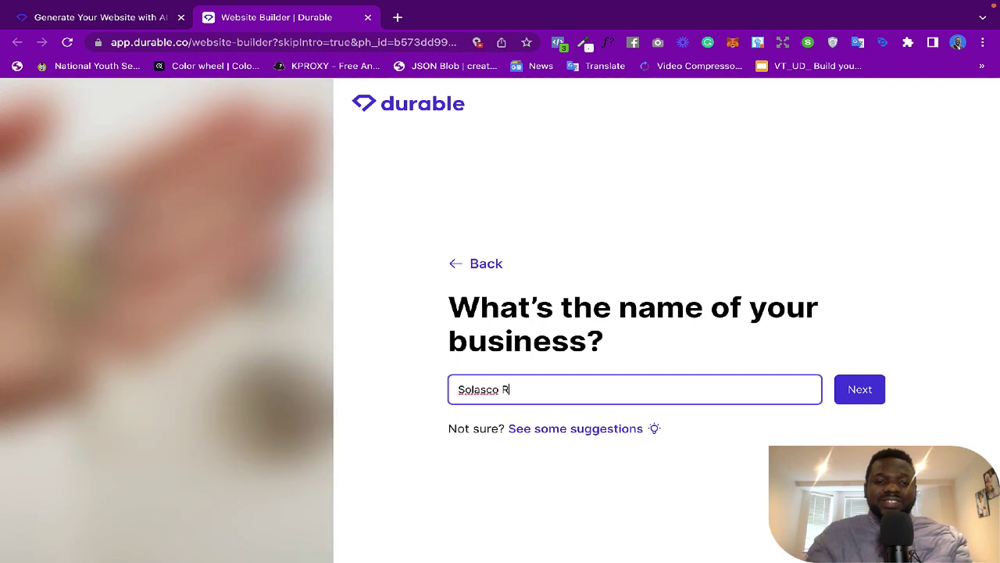
text(eal Es)
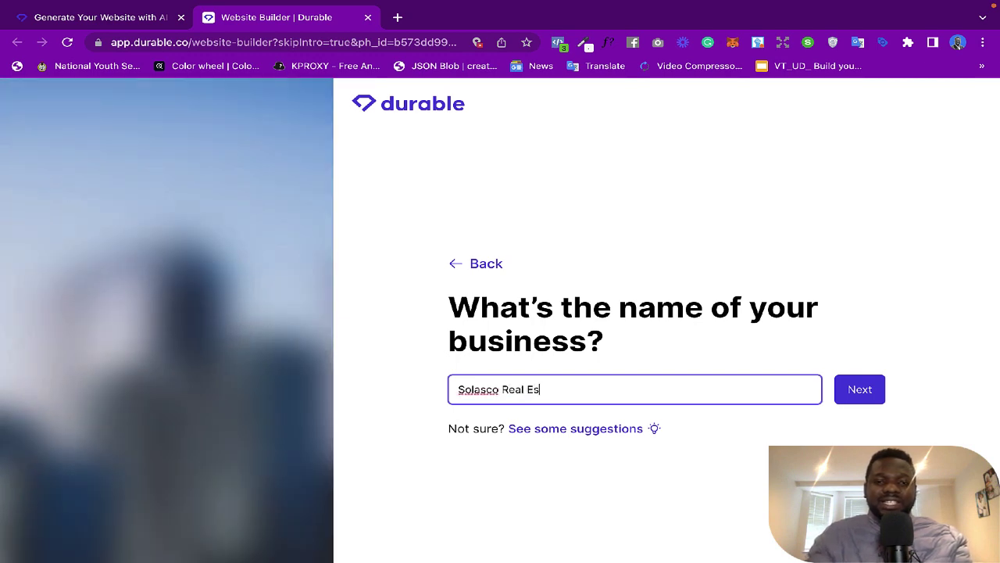
text(tate)
key(BackSpace)
key(BackSpace)
key(BackSpace)
key(BackSpace)
key(BackSpace)
key(BackSpace)
key(BackSpace)
key(BackSpace)
key(BackSpace)
key(BackSpace)
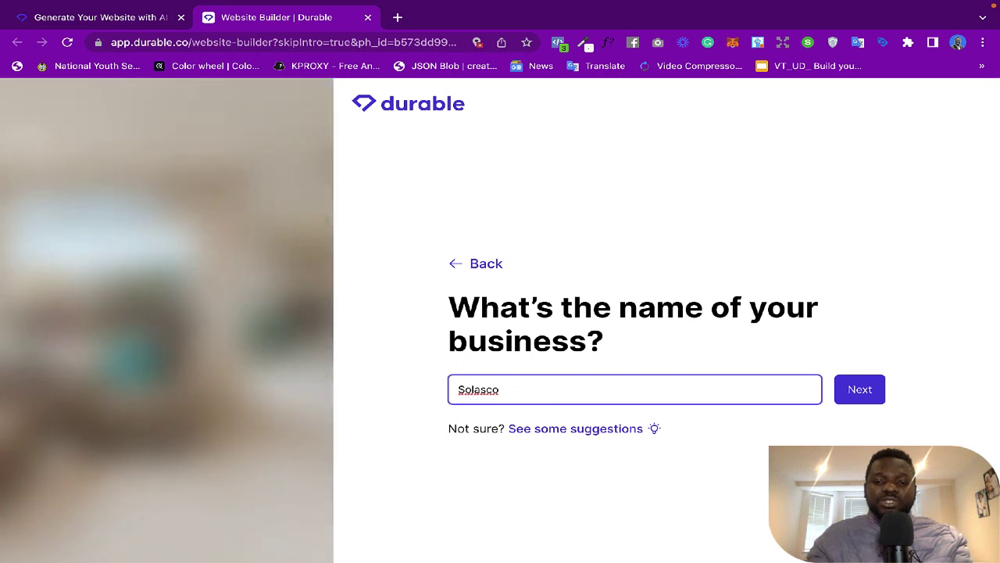
text(Pros)
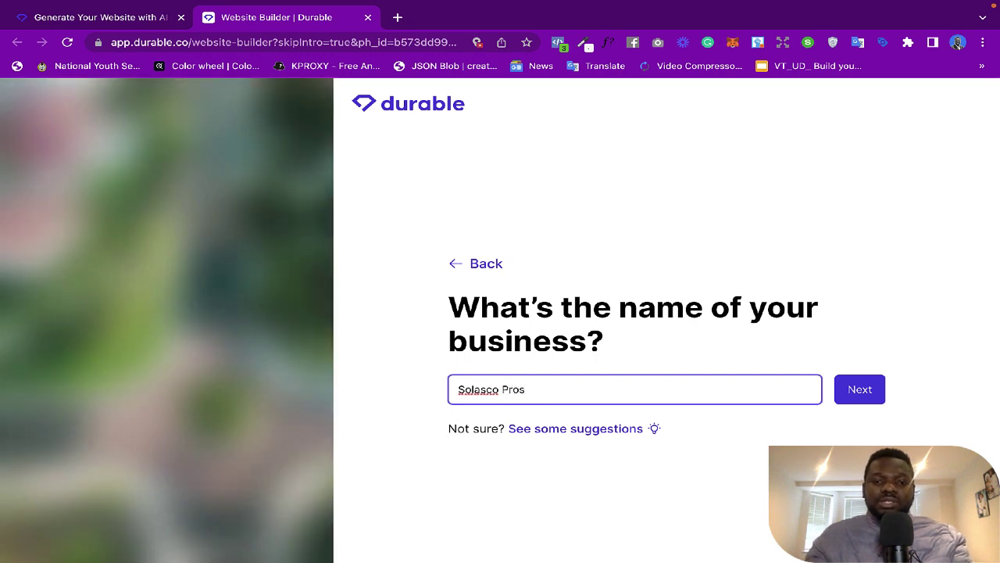
text(perties)
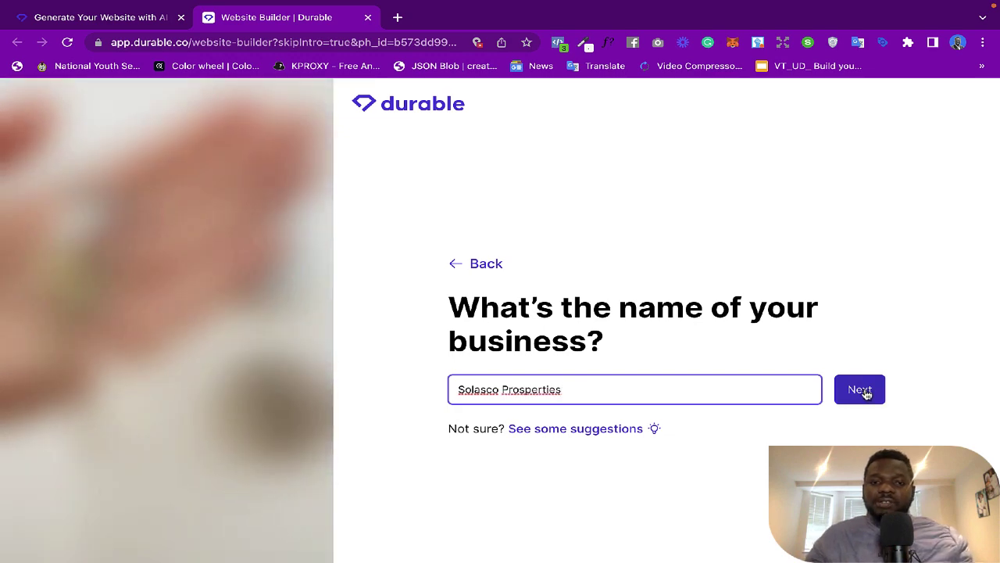
right_click(547, 391)
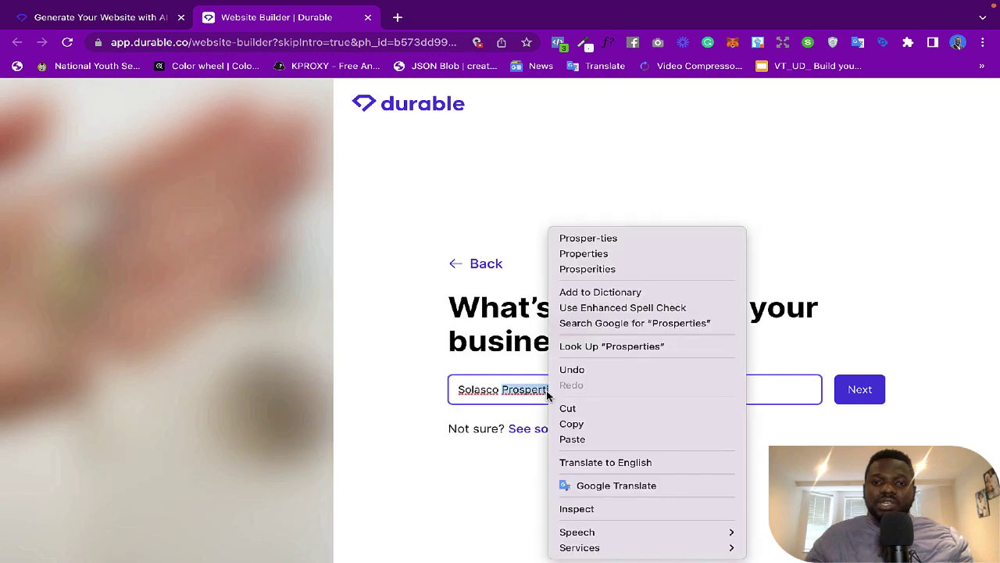
click(584, 261)
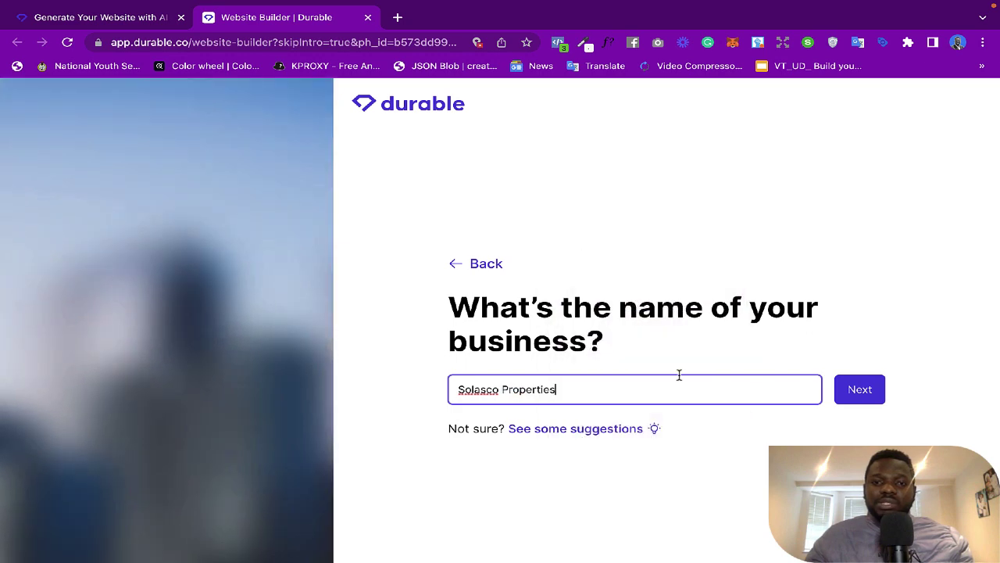
click(860, 389)
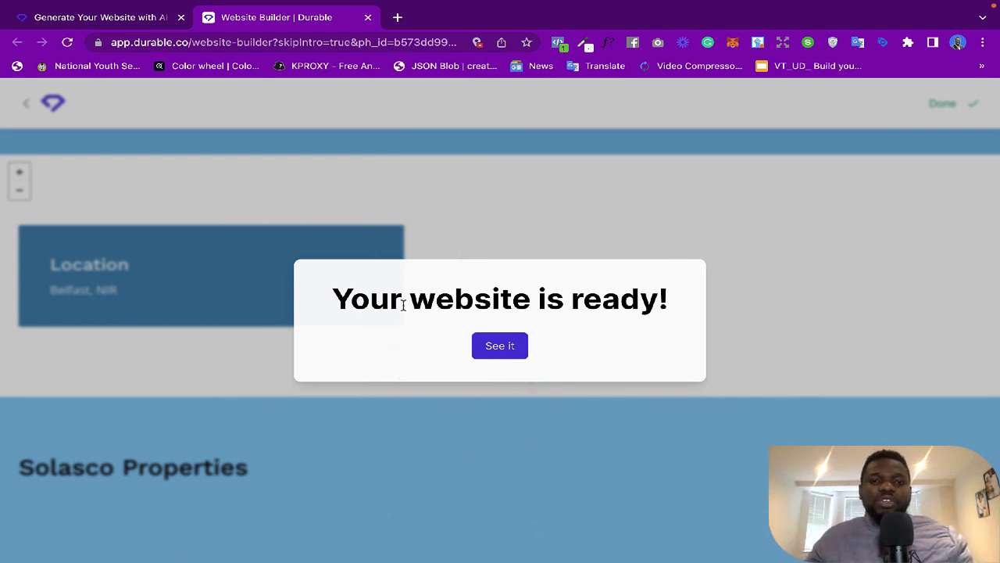
Open the generated site and scroll through its Belfast Real Estate Boom hero and testimonial
click(500, 346)
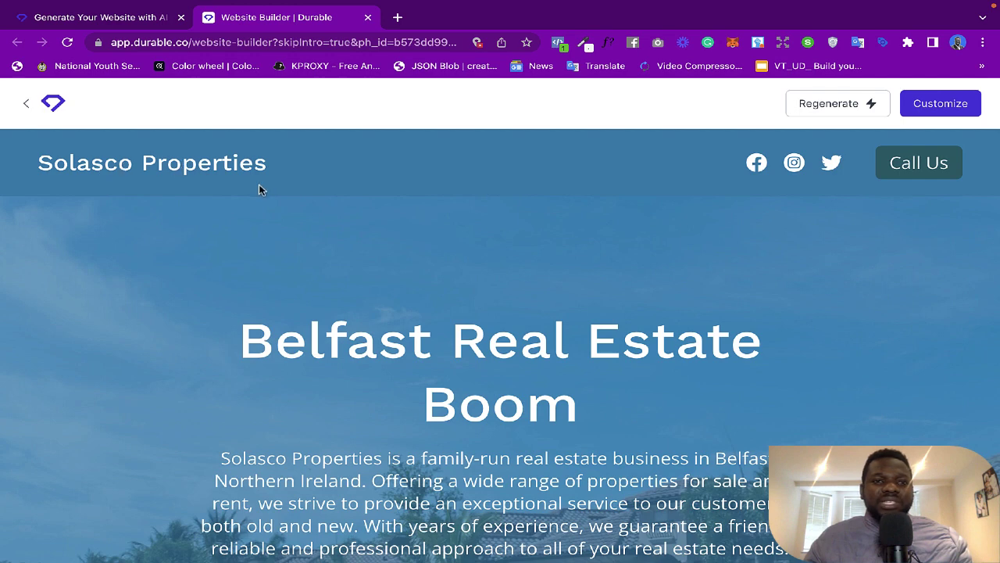
scroll(505, 412, down, 1)
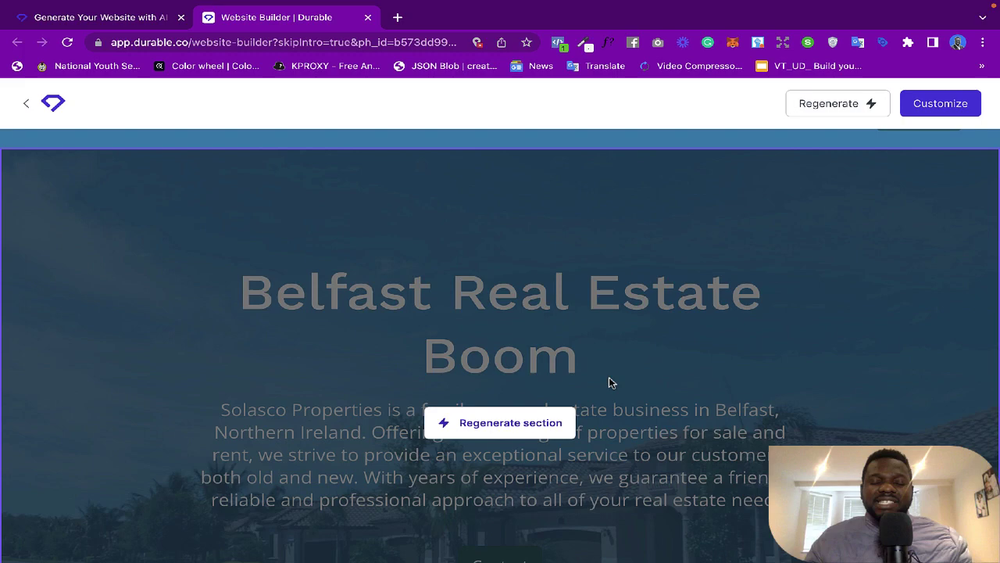
scroll(608, 382, down, 1)
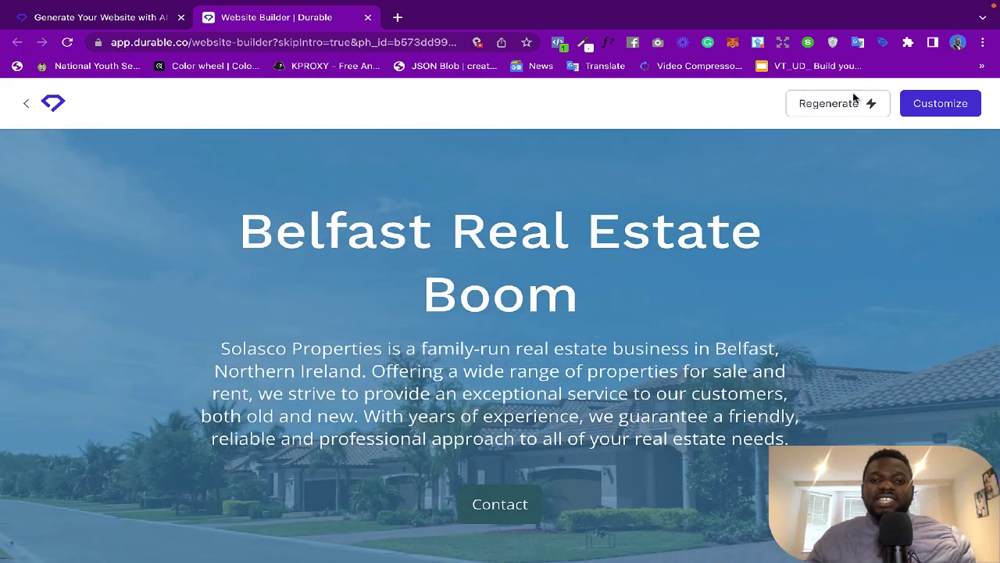
scroll(714, 286, down, 1)
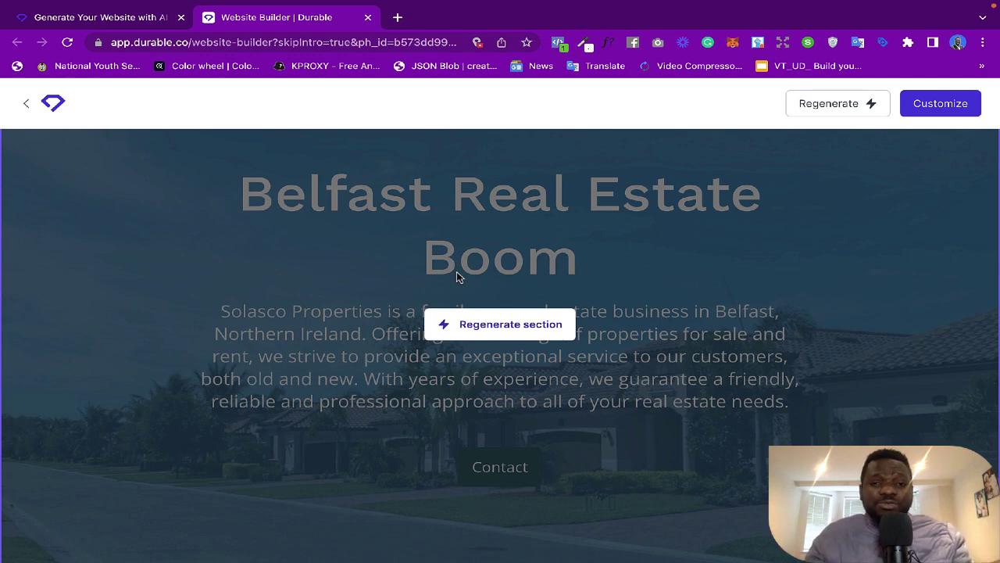
scroll(557, 252, down, 1)
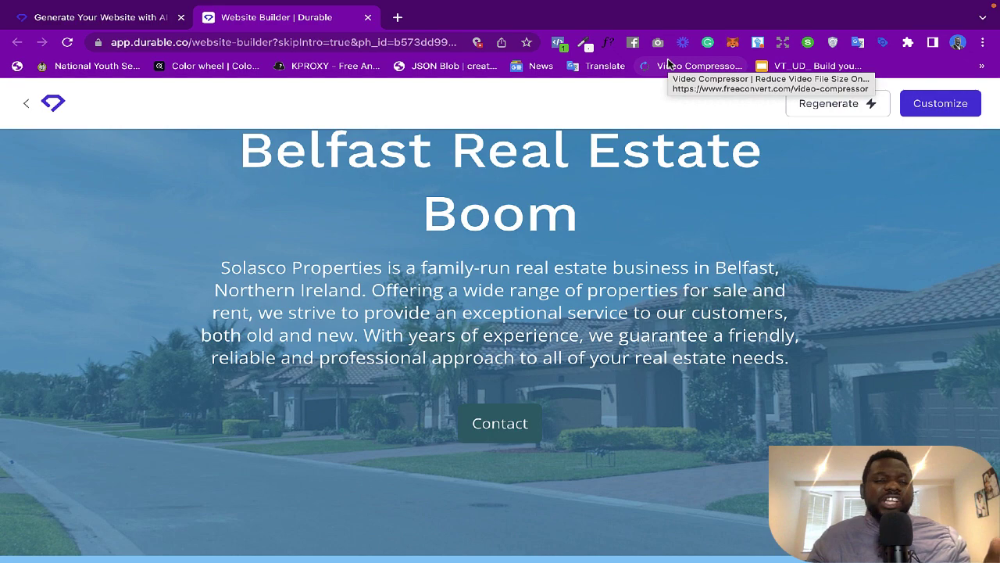
mouse_move(492, 312)
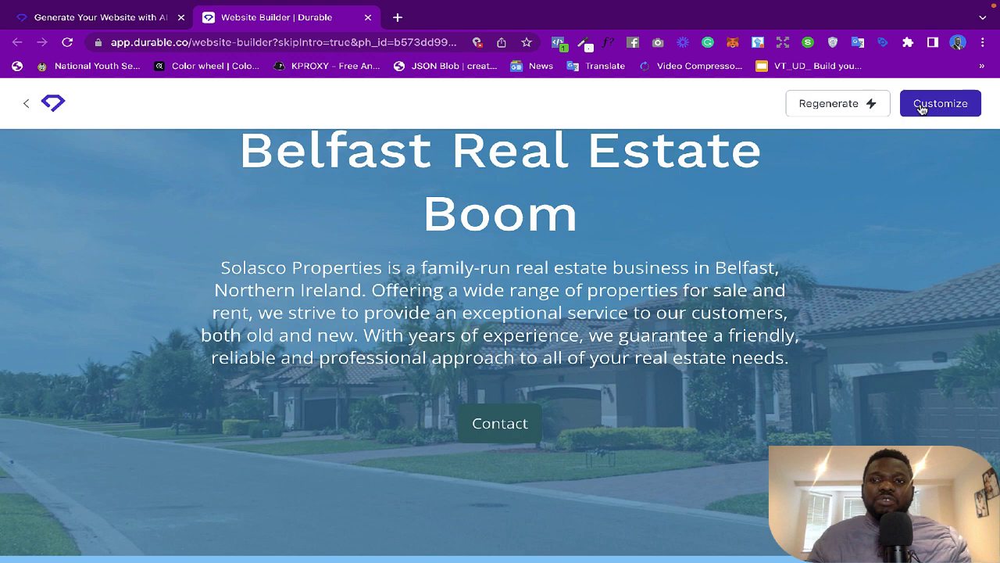
mouse_move(883, 141)
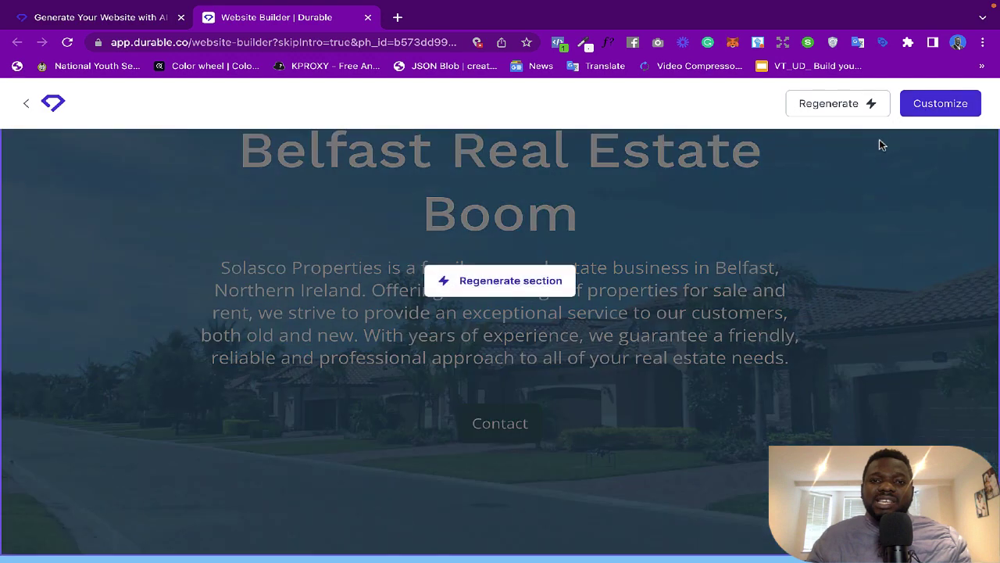
scroll(626, 346, down, 5)
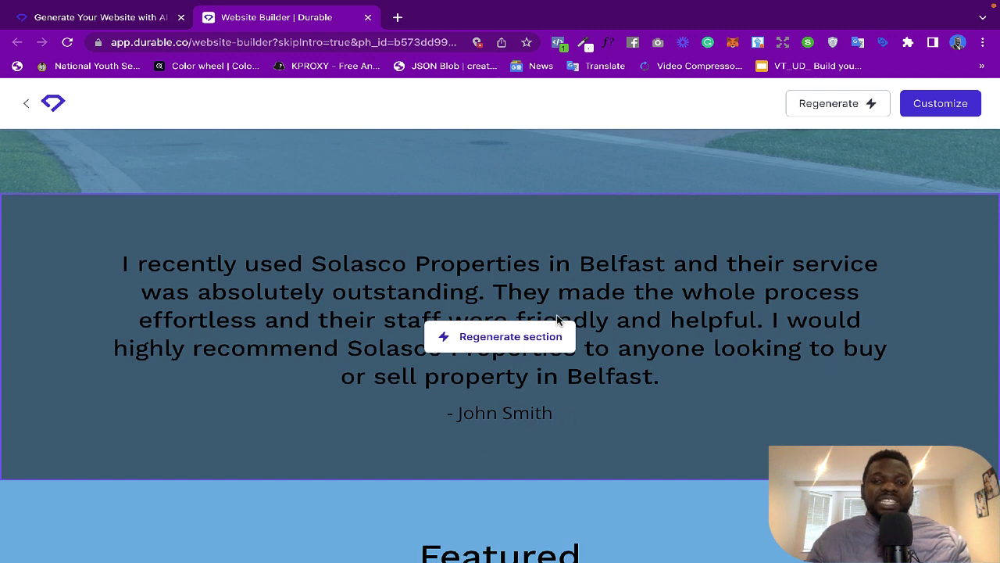
scroll(858, 344, down, 5)
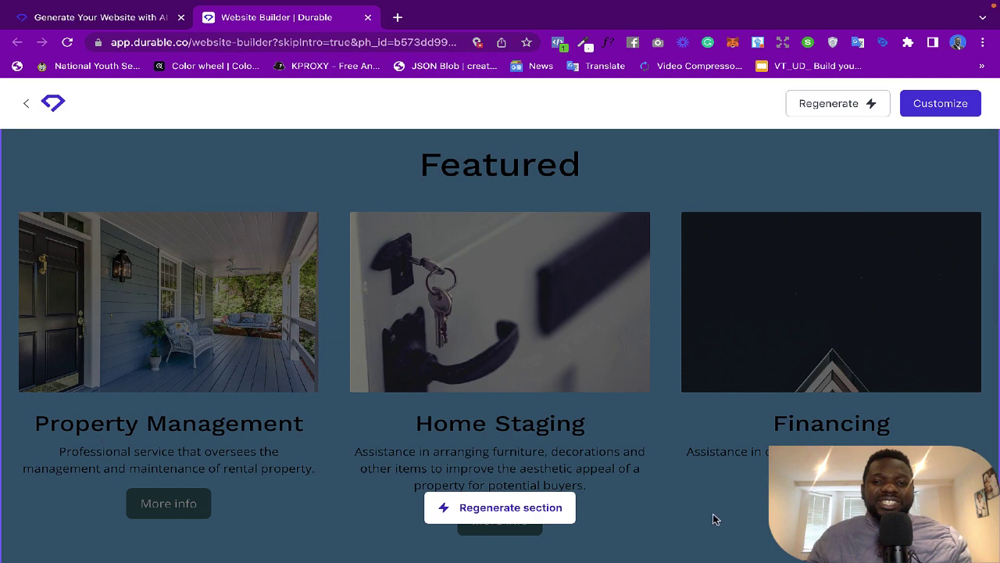
scroll(781, 202, down, 1)
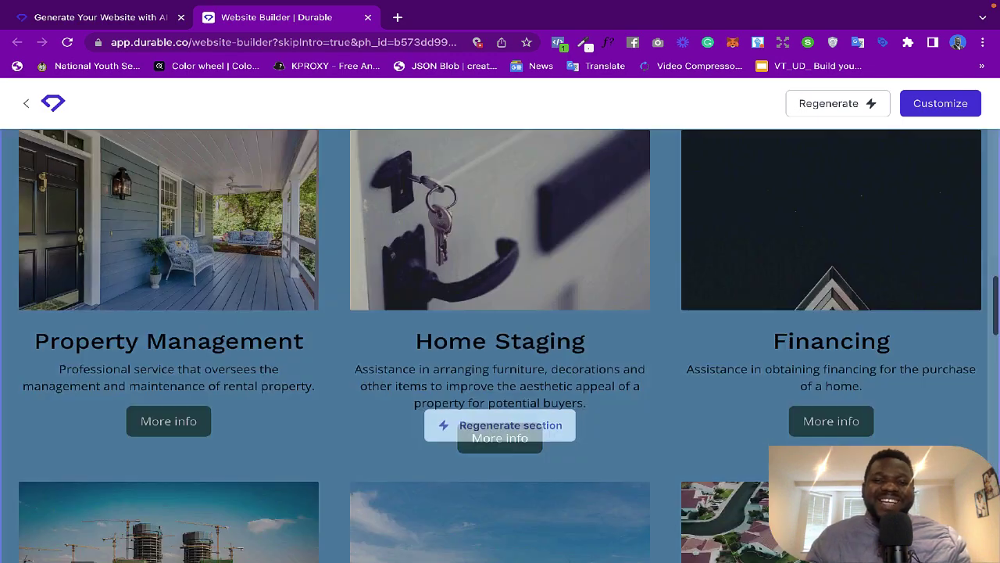
scroll(952, 422, down, 3)
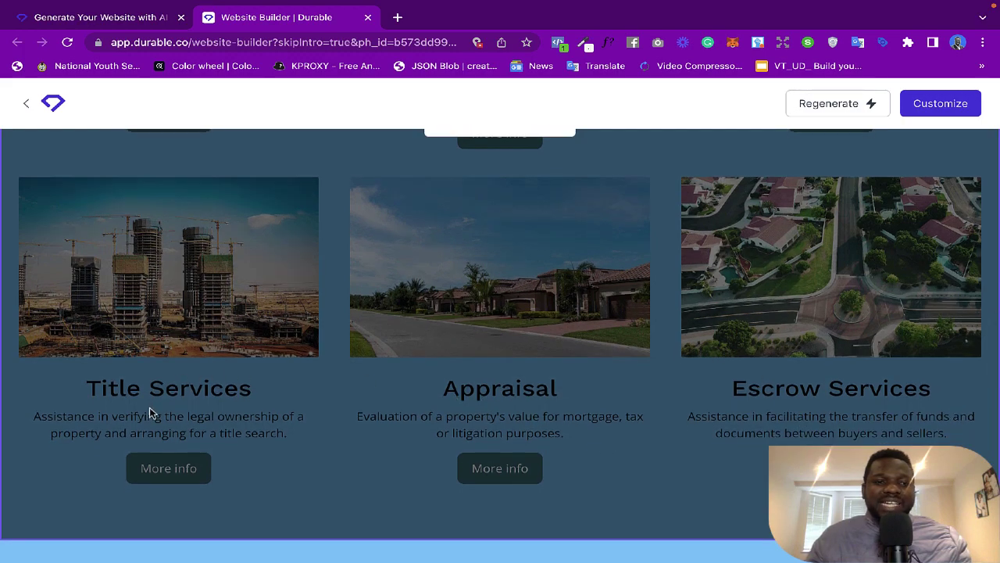
scroll(326, 403, down, 5)
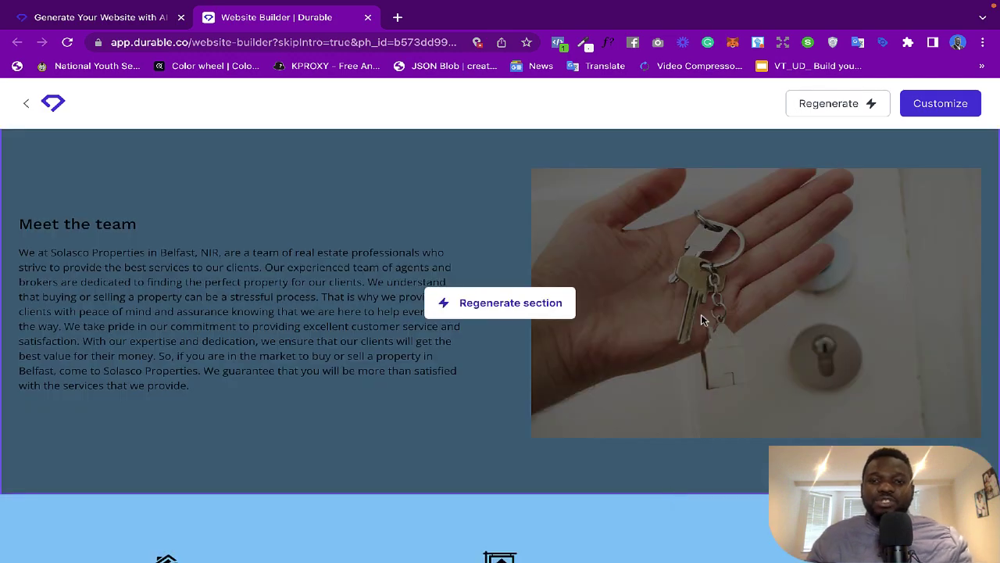
scroll(470, 492, down, 4)
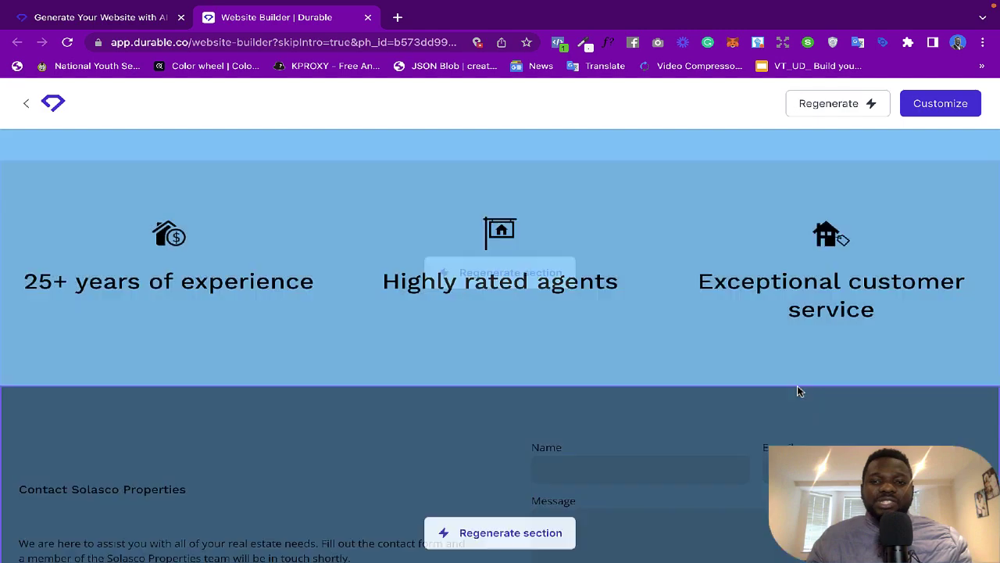
scroll(534, 474, down, 4)
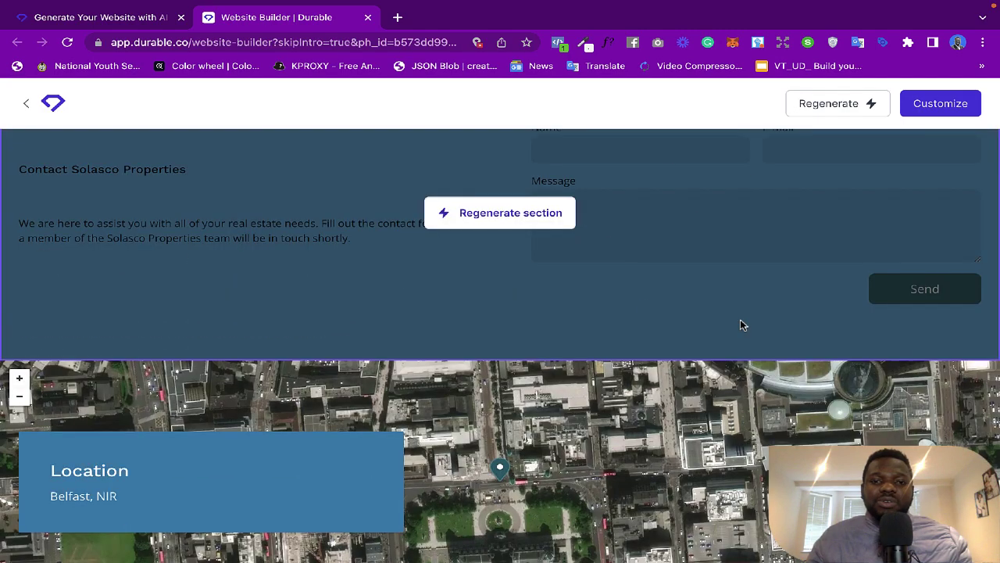
scroll(638, 322, down, 3)
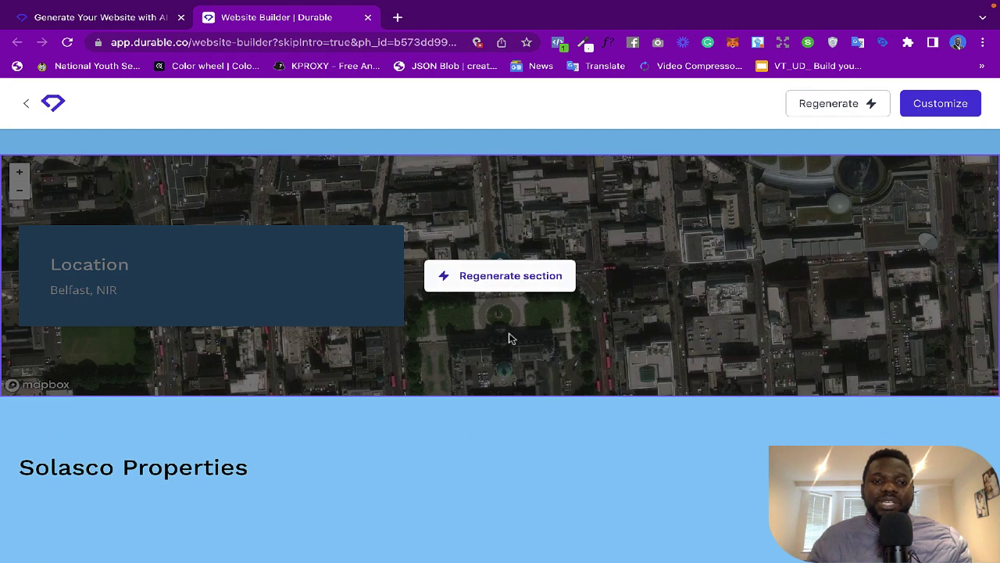
scroll(752, 345, up, 15)
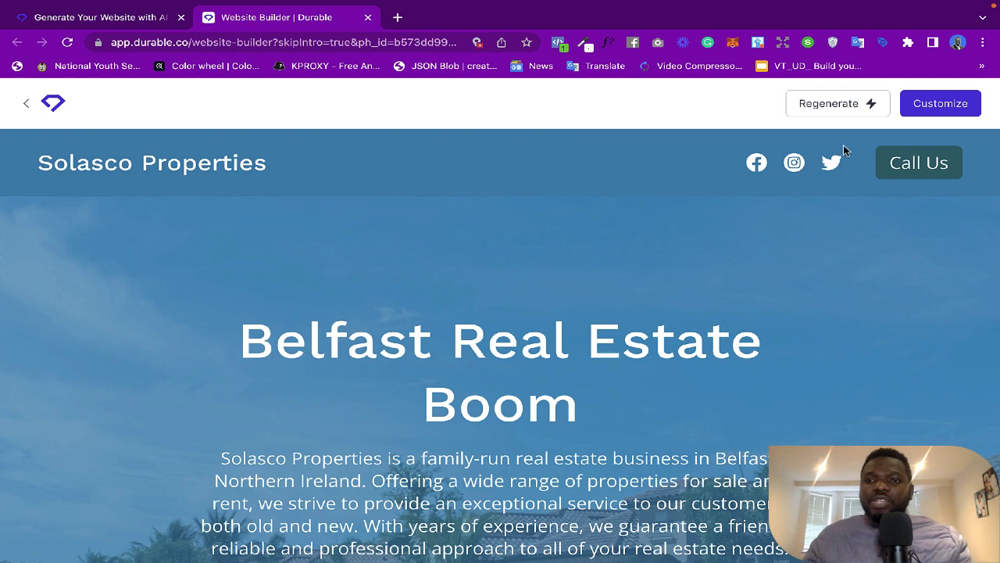
click(928, 109)
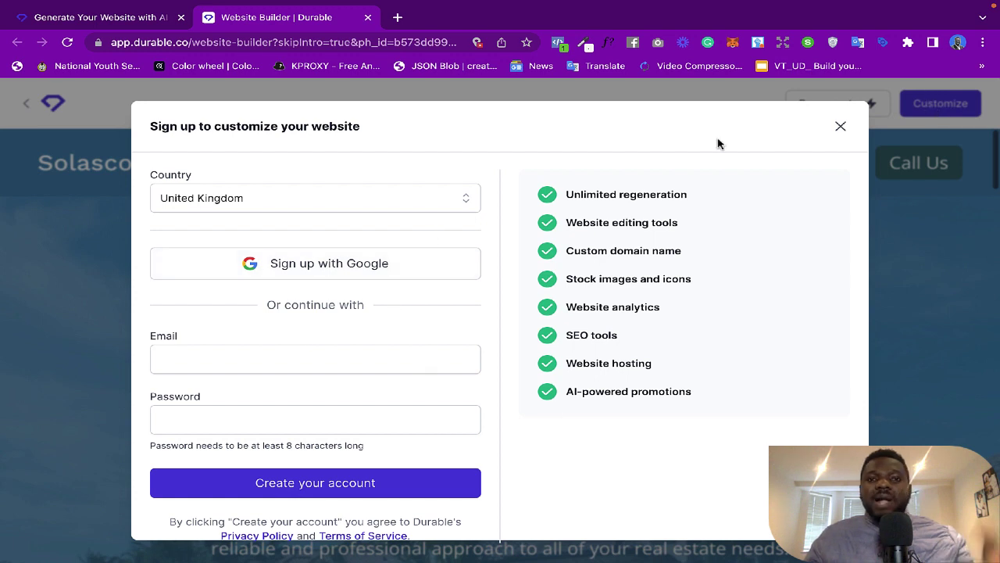
click(841, 130)
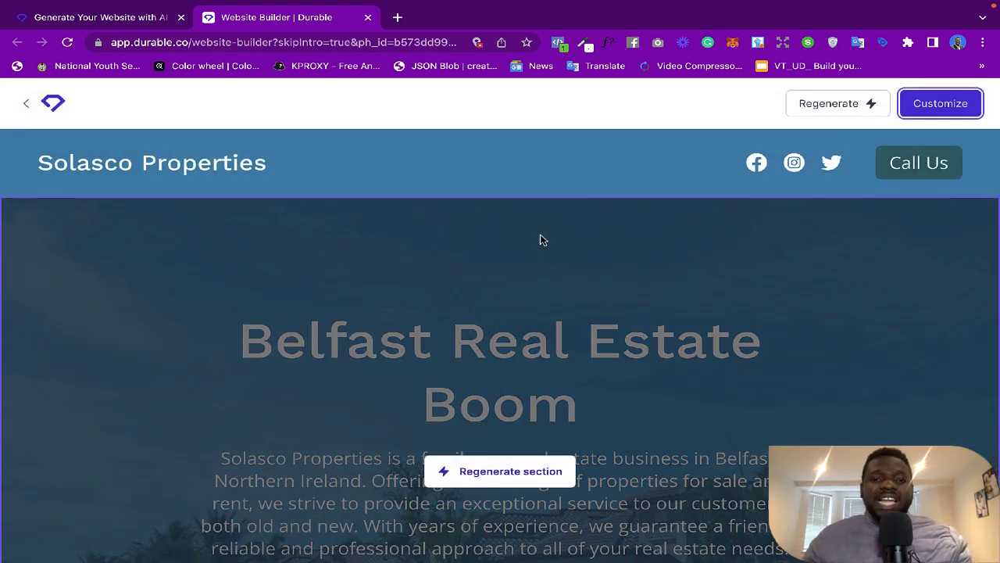
Regenerate the hero into 'Belfast Real Estate Booming' with new text and a keys-in-hand photo
scroll(540, 235, down, 1)
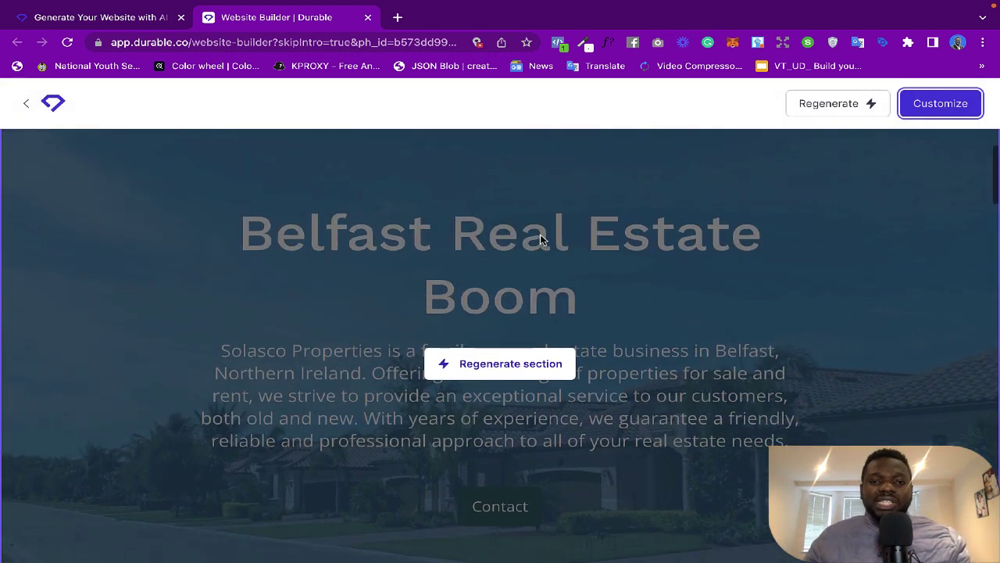
click(474, 367)
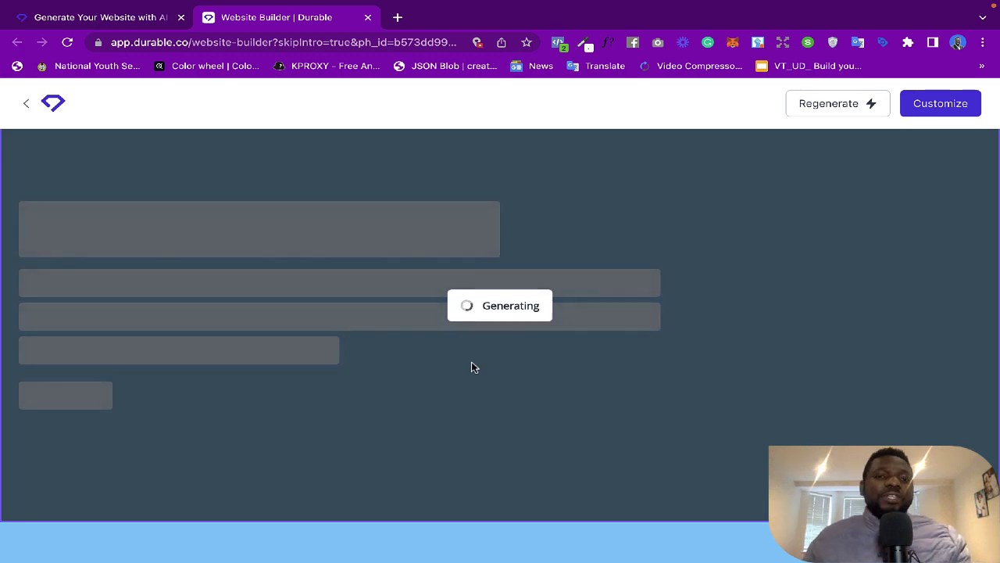
scroll(522, 277, up, 1)
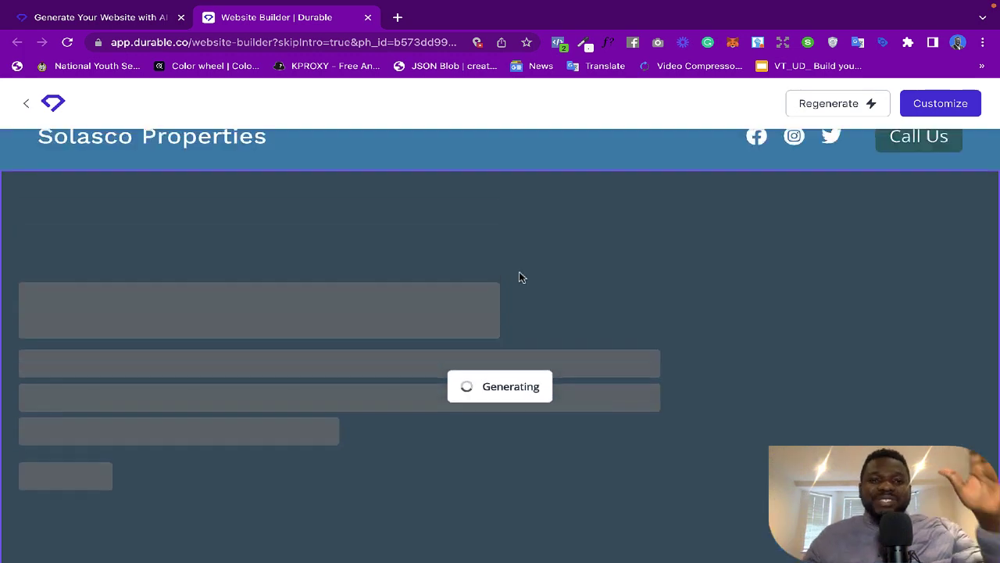
scroll(521, 278, up, 1)
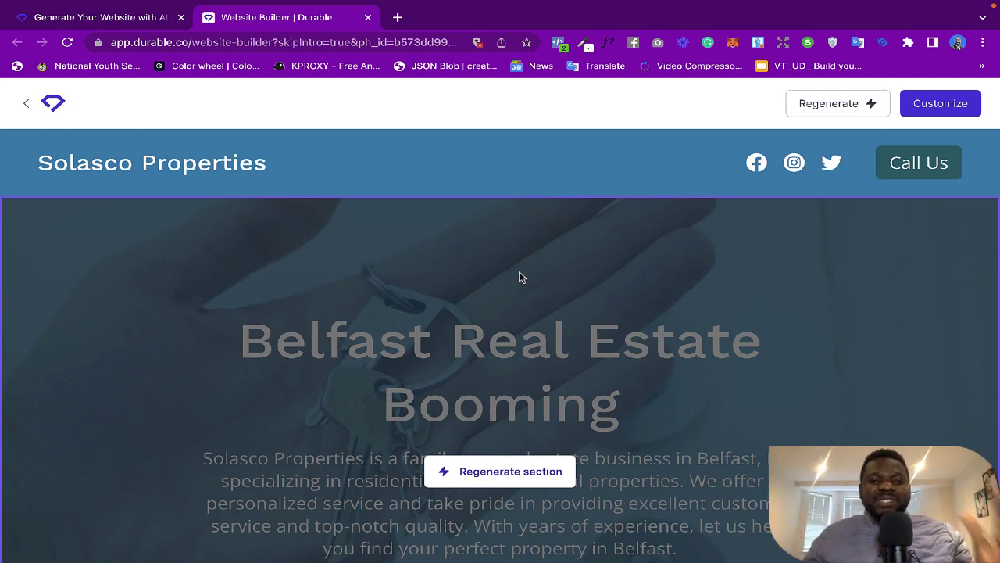
scroll(607, 350, down, 2)
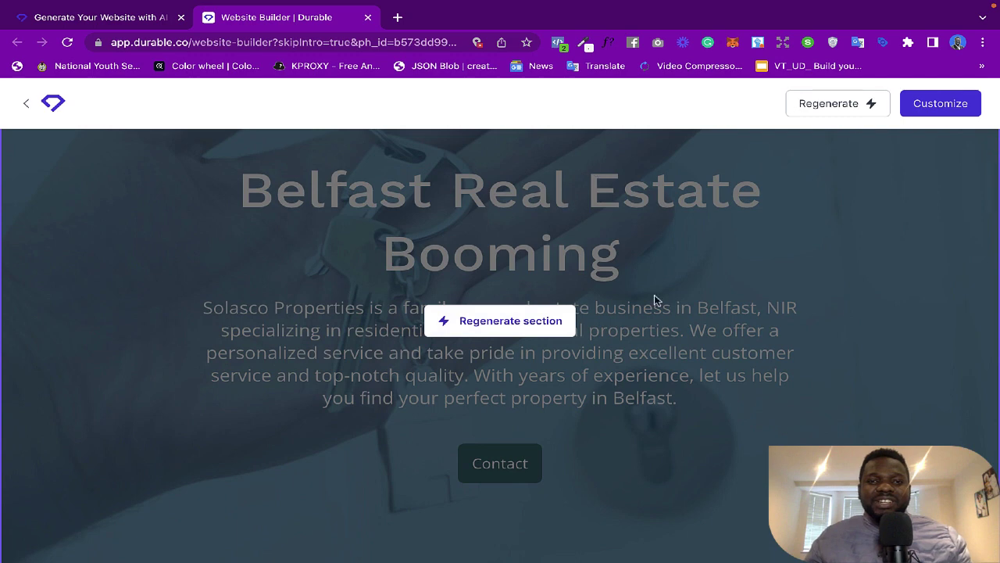